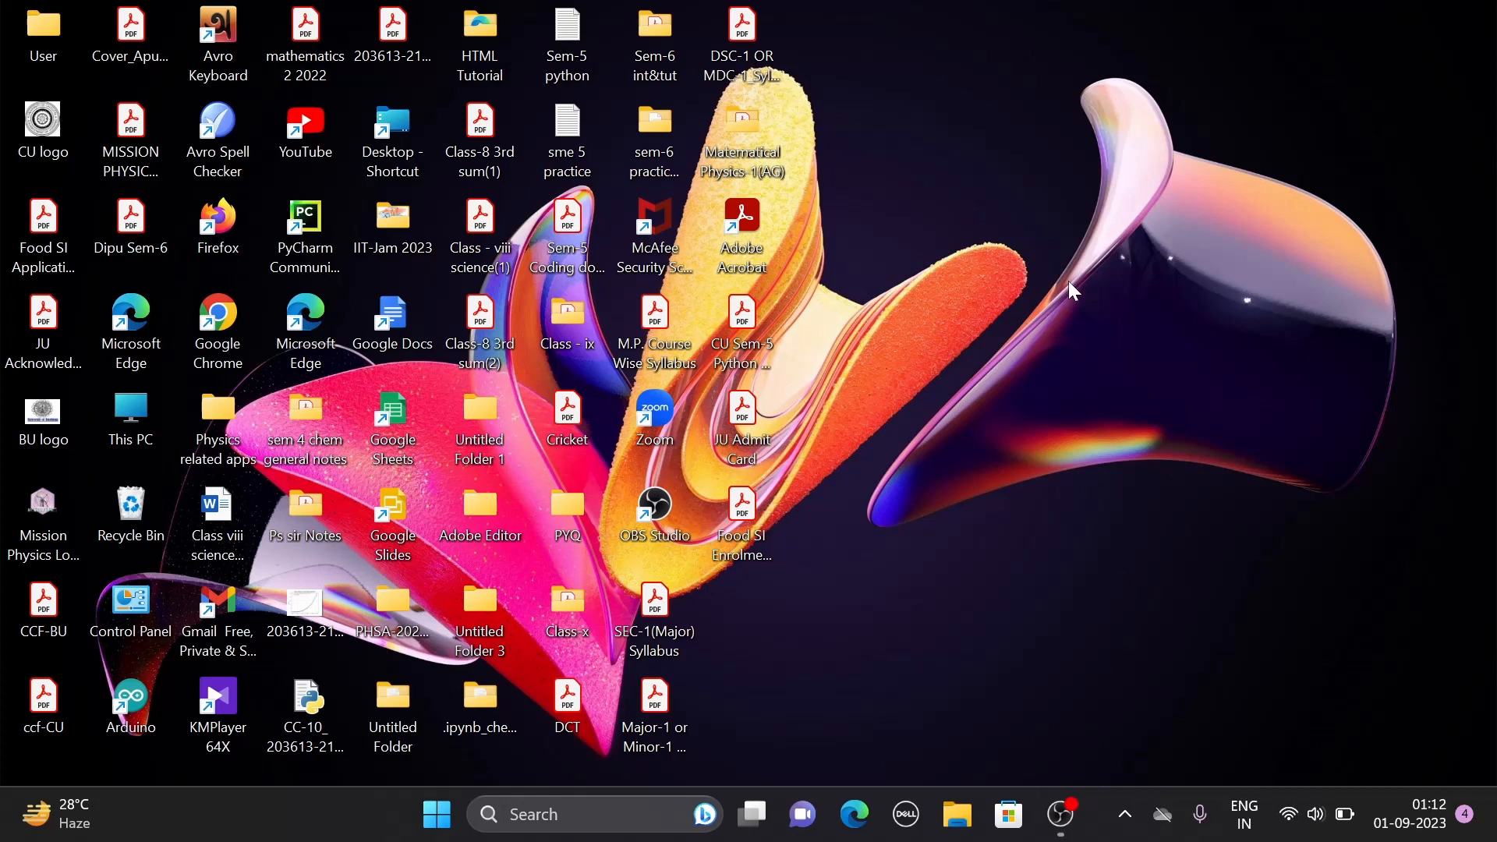
pyautogui.doubleClick(221, 324)
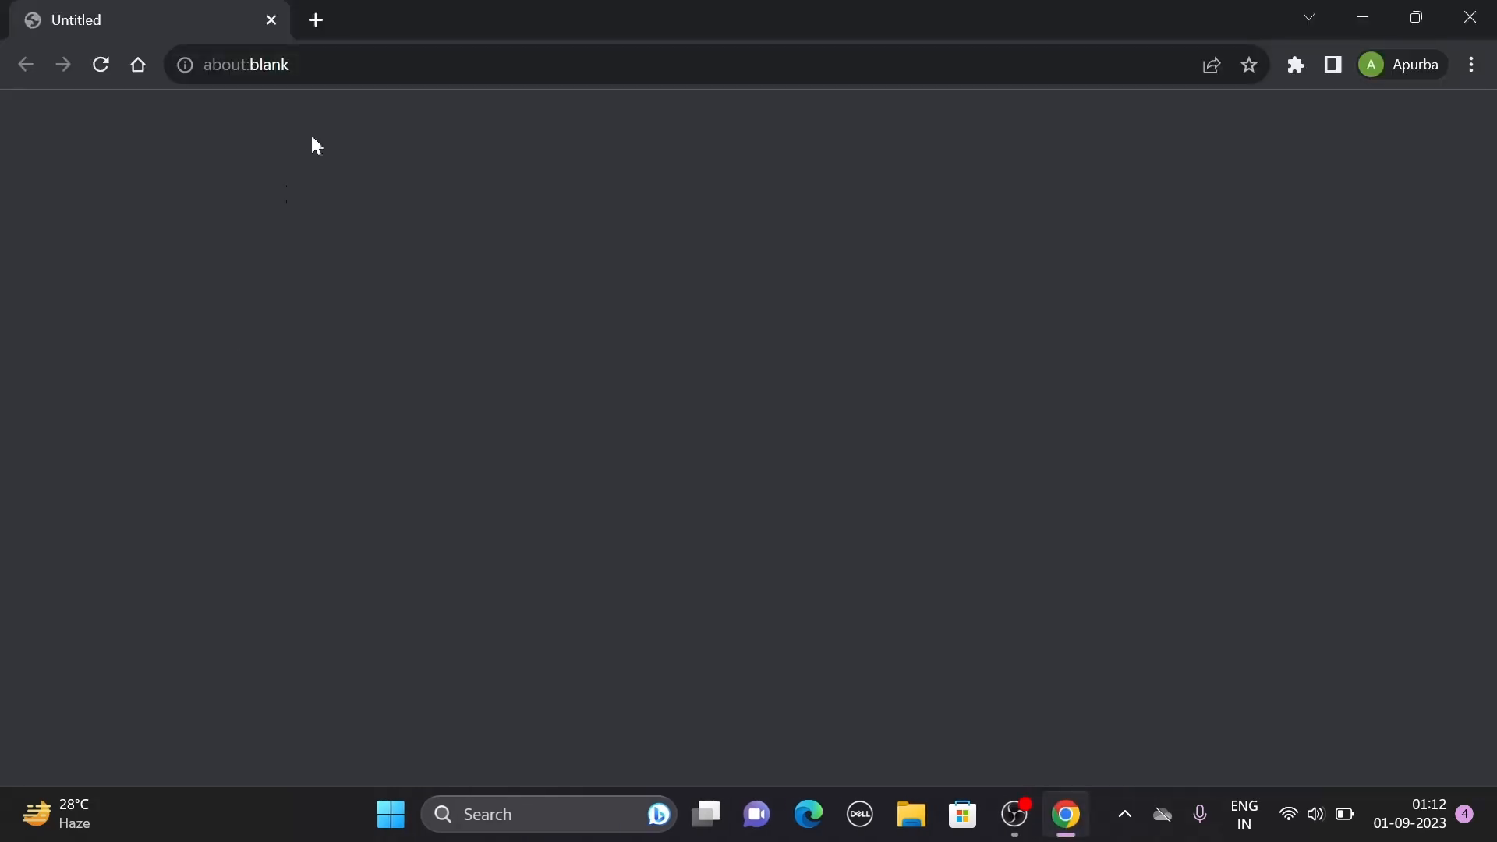
pyautogui.click(316, 21)
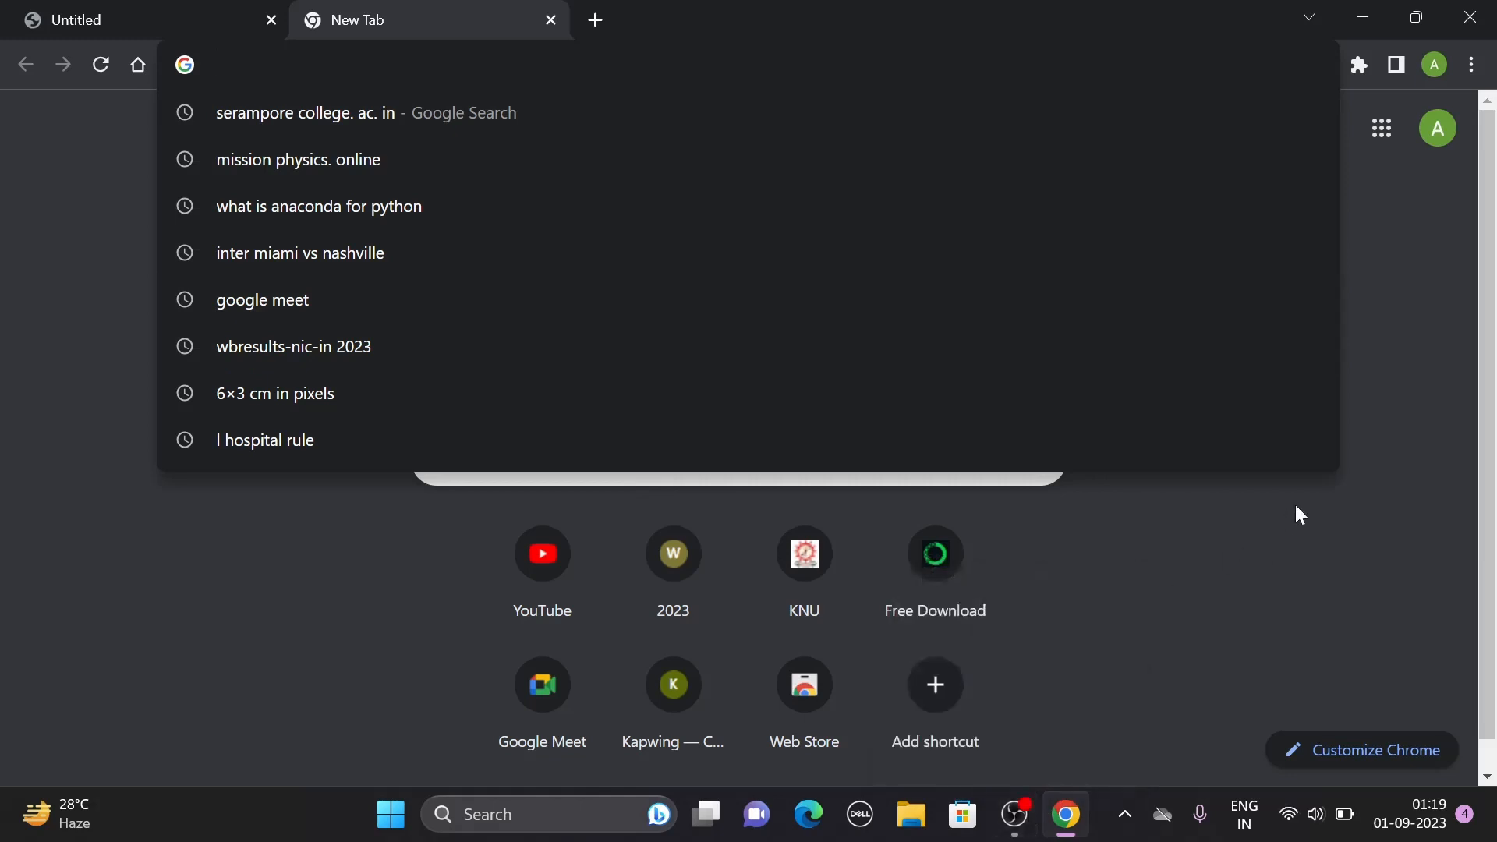
pyautogui.click(1335, 545)
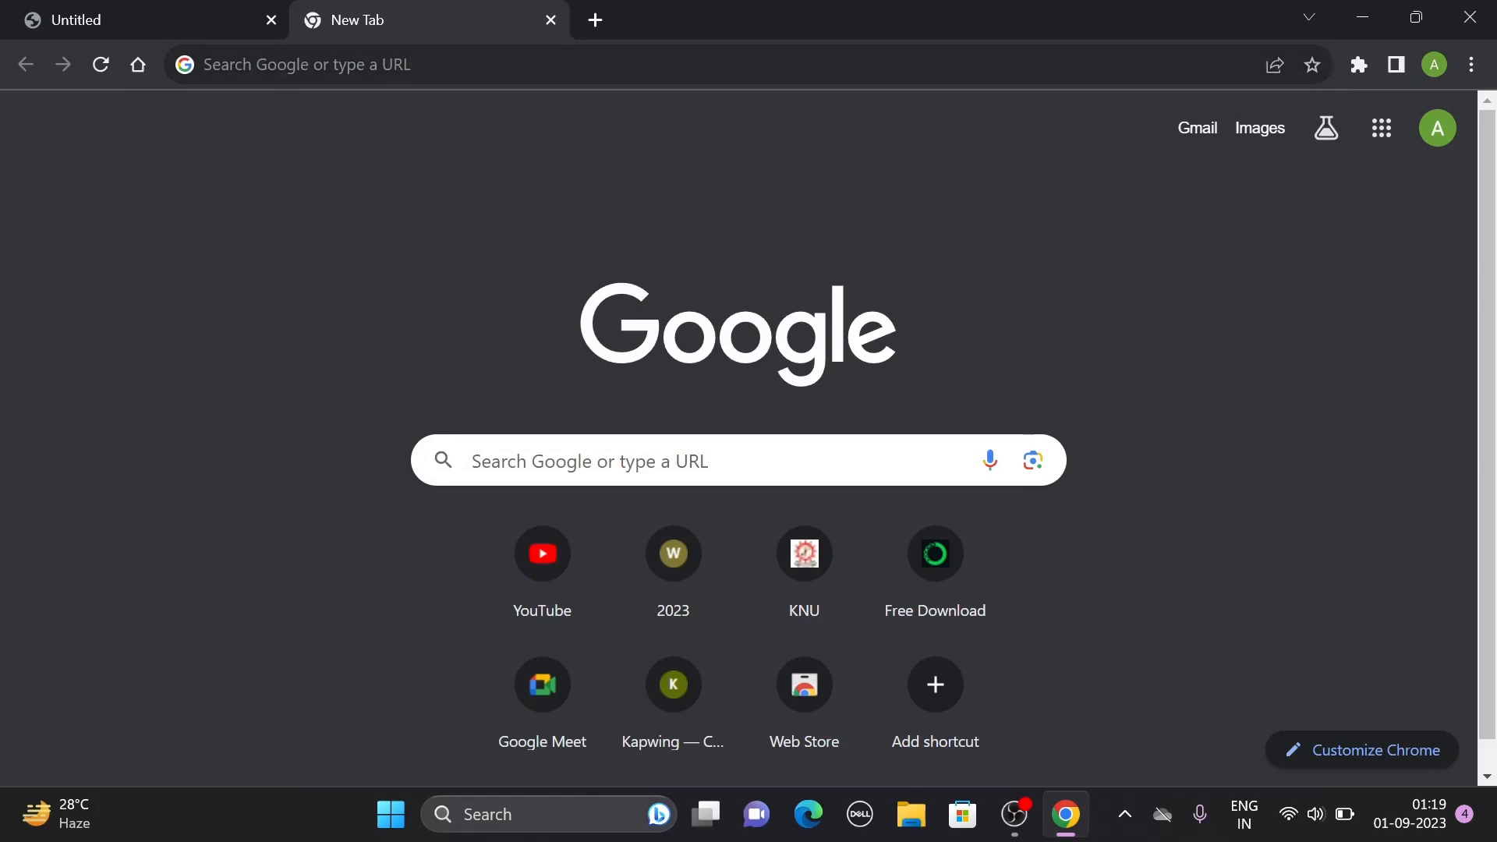
pyautogui.click(218, 63)
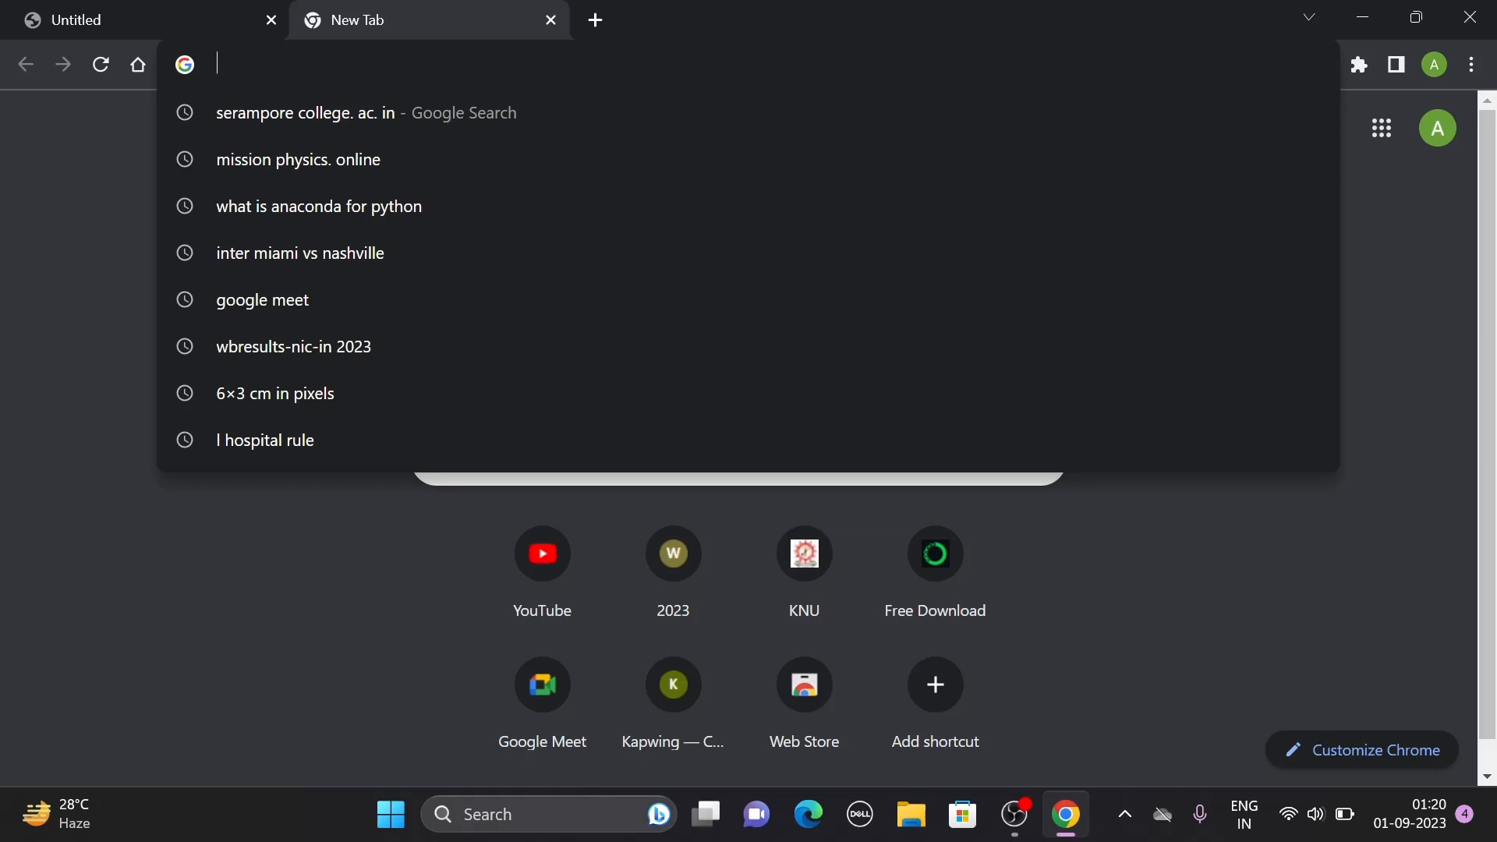
pyautogui.write('https://www.anaconda.com/products/individuals')
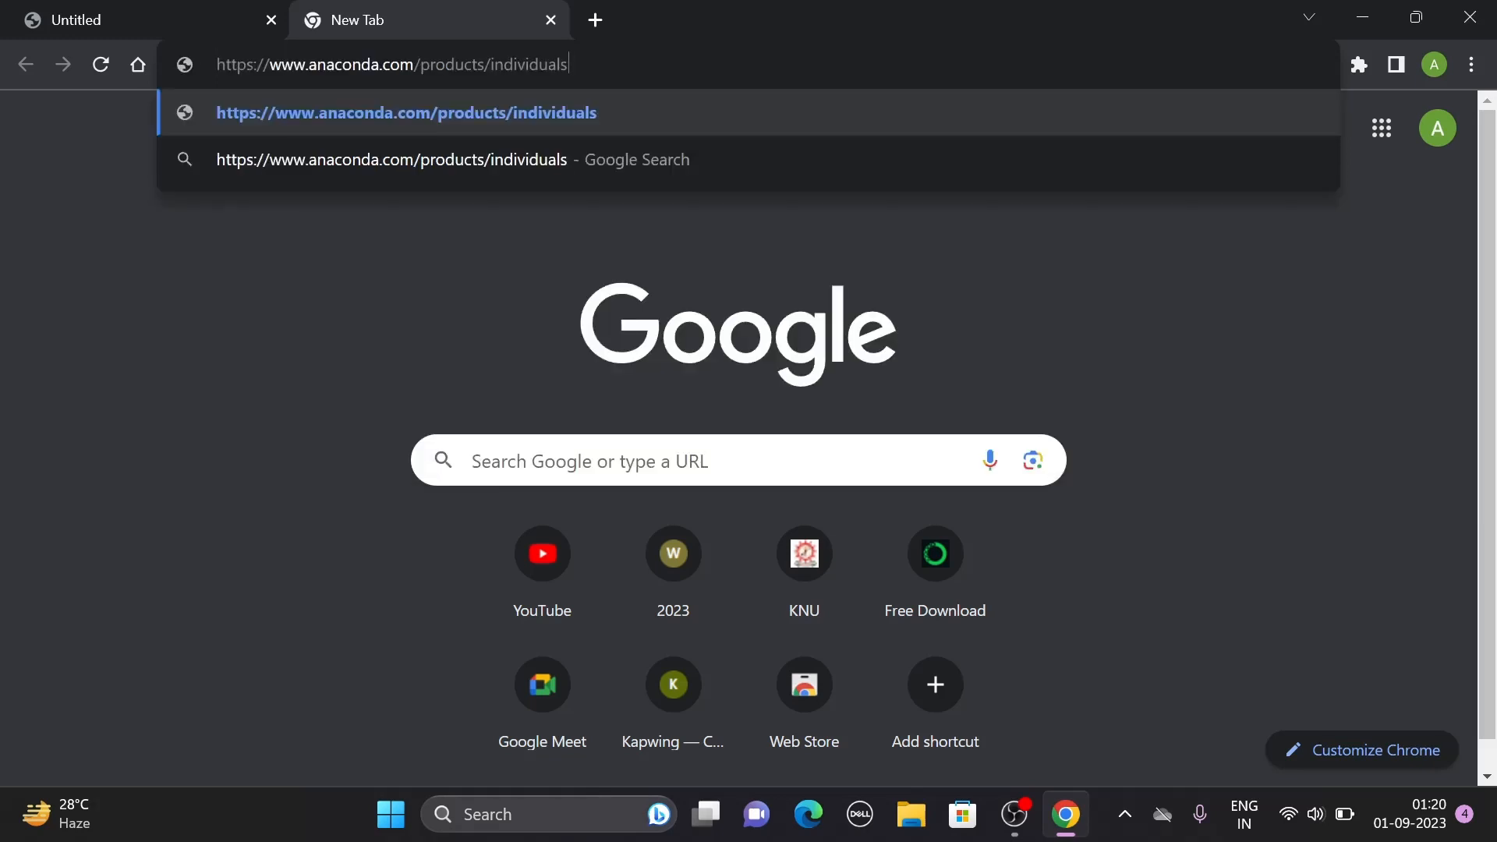
pyautogui.click(501, 113)
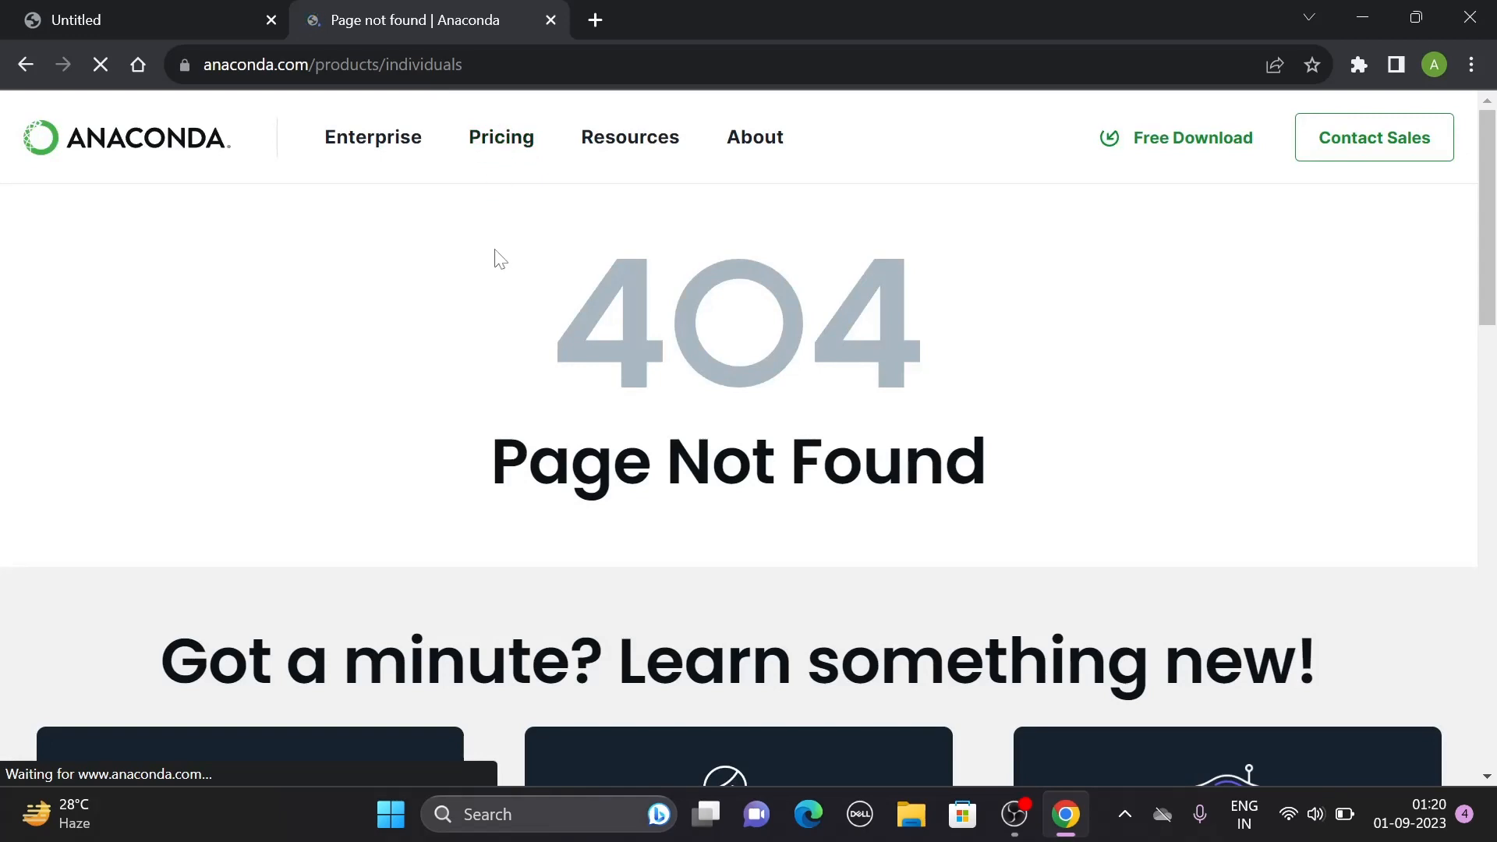
# Go to Anaconda's Free Download page from the Anaconda website.
pyautogui.scroll(-3, 515, 271)
pyautogui.scroll(-10, 514, 270)
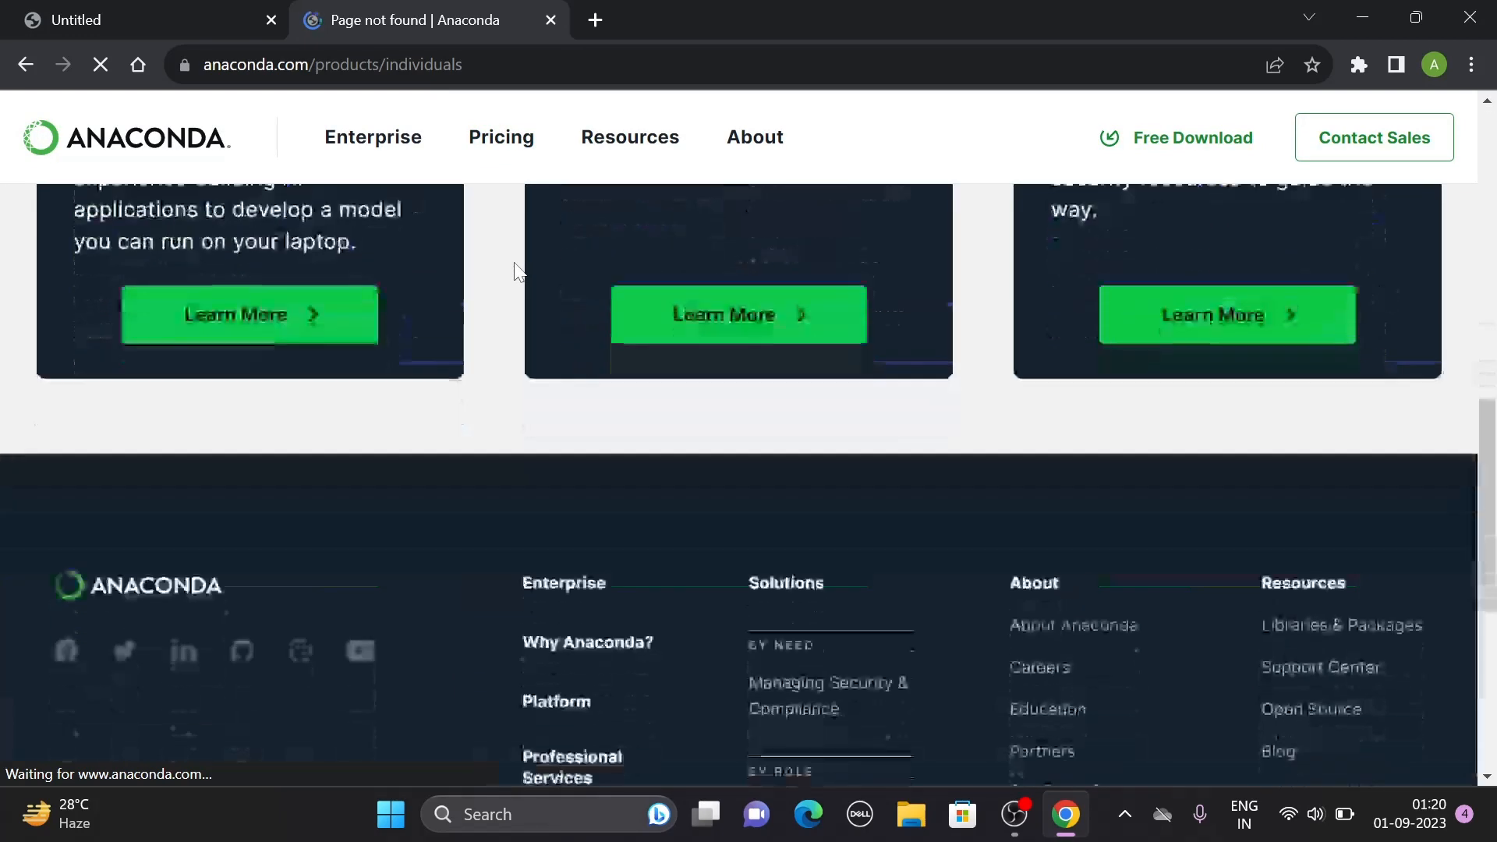
pyautogui.scroll(4, 515, 271)
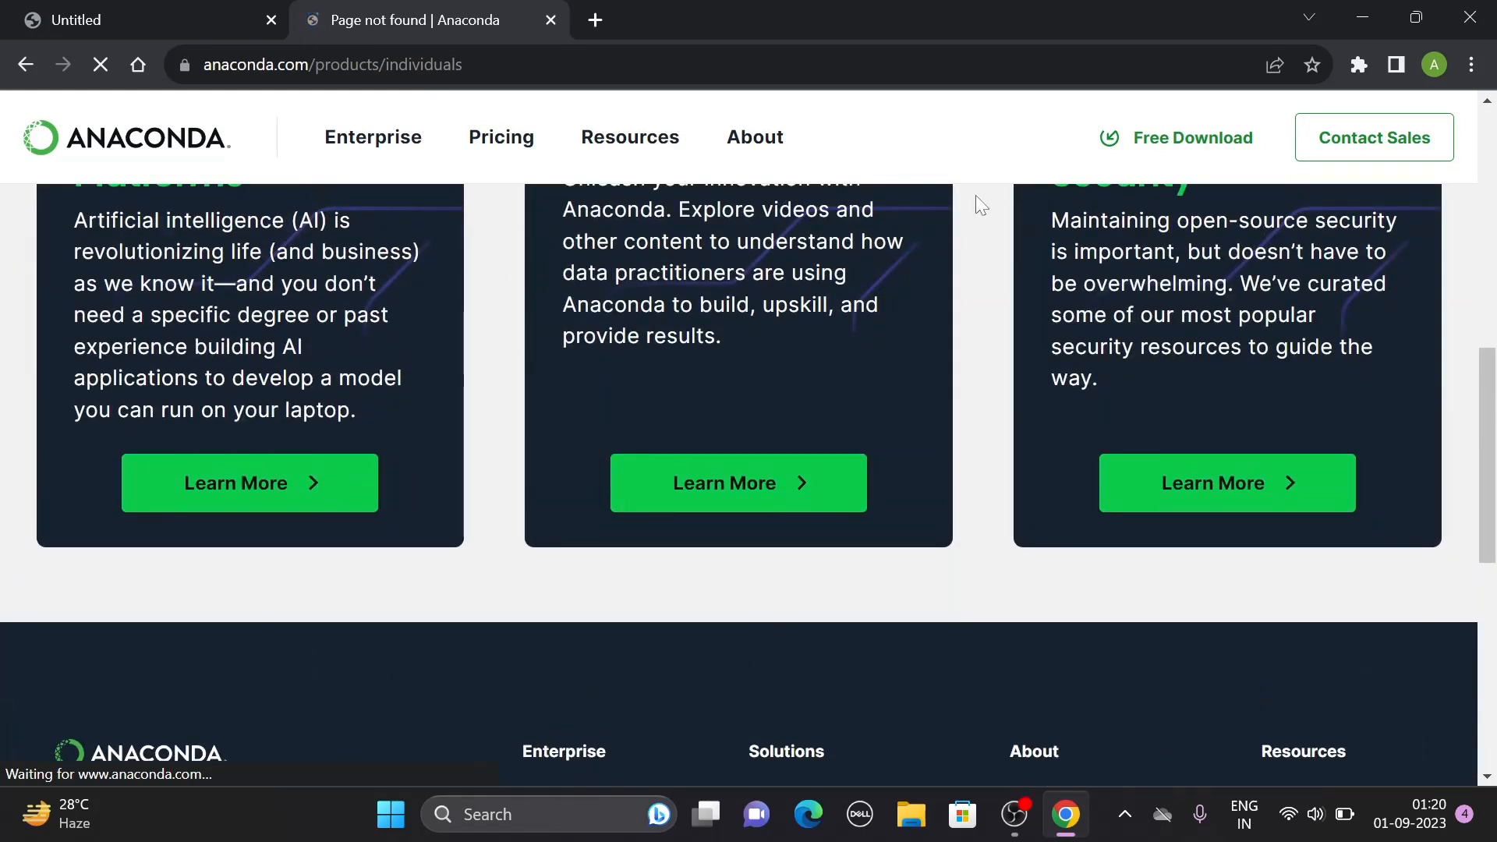
pyautogui.click(1152, 146)
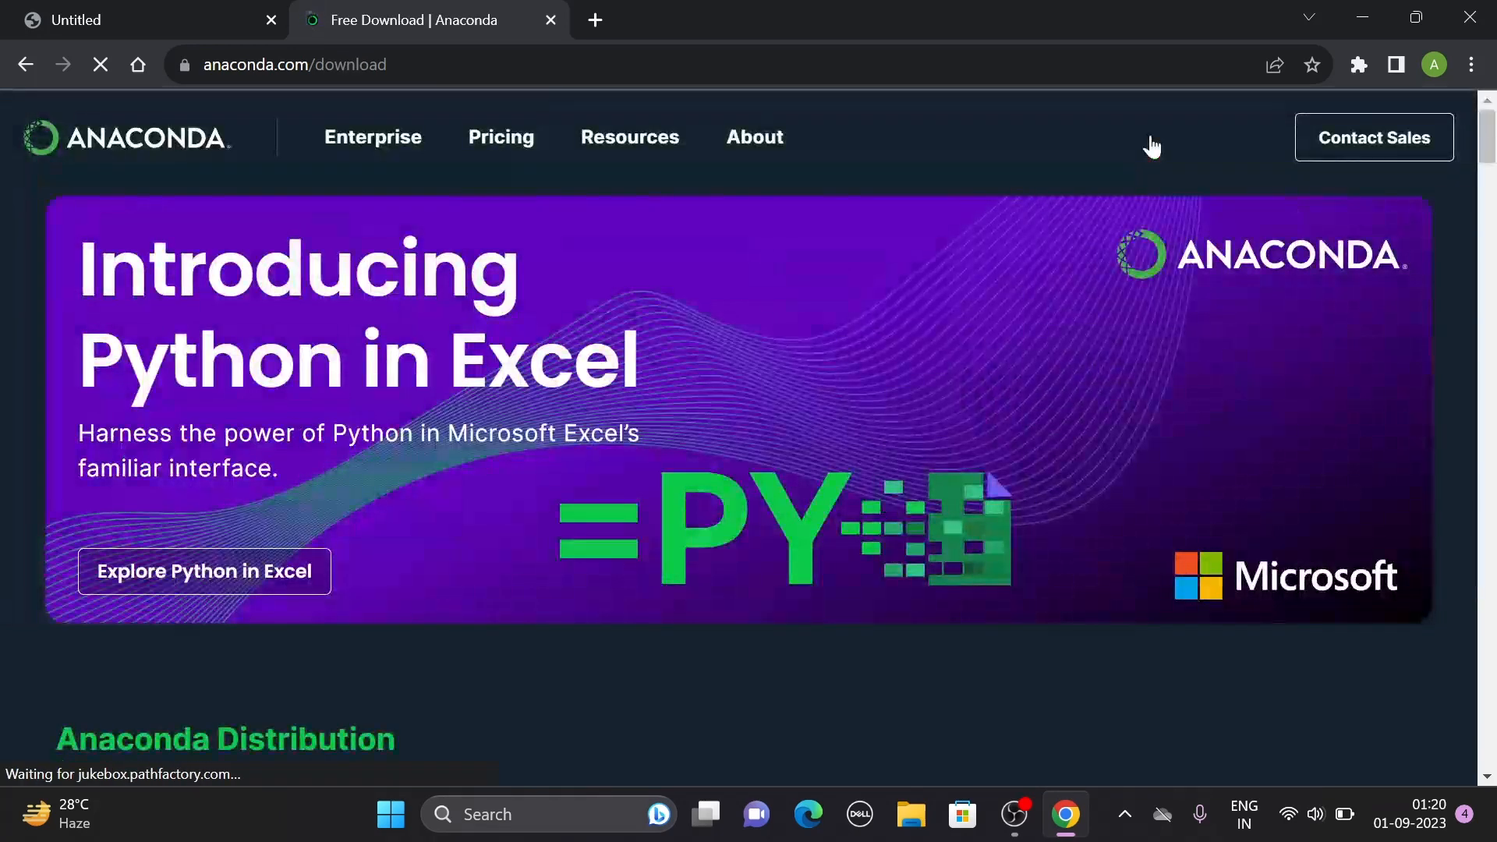
# Download the Windows 64-Bit Graphical Installer for Python 3.11 from the Anaconda download page.
pyautogui.scroll(-6, 624, 471)
pyautogui.scroll(-8, 625, 461)
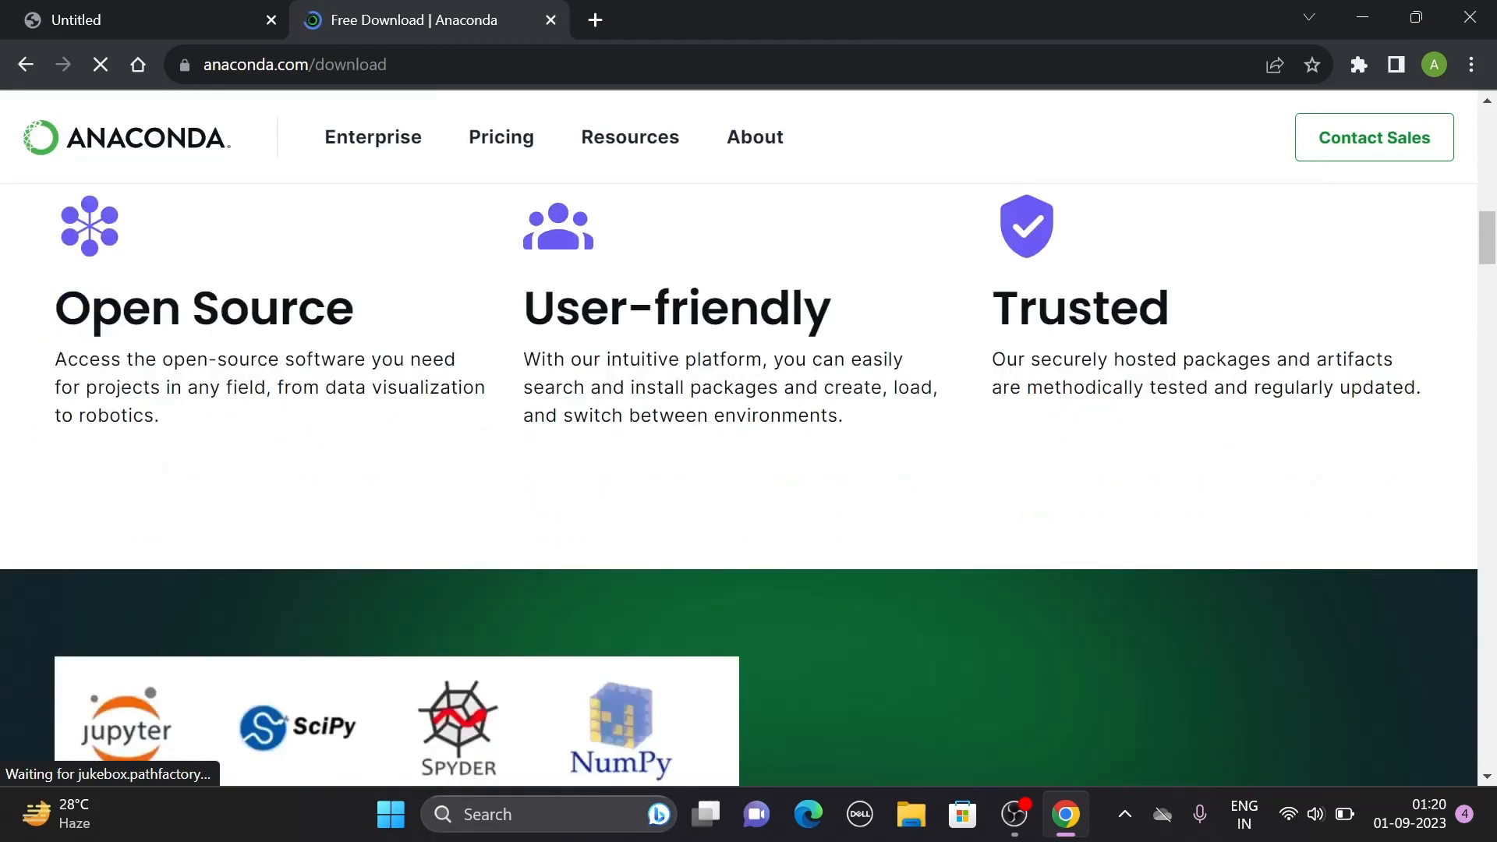
pyautogui.scroll(8, 626, 461)
pyautogui.scroll(5, 625, 471)
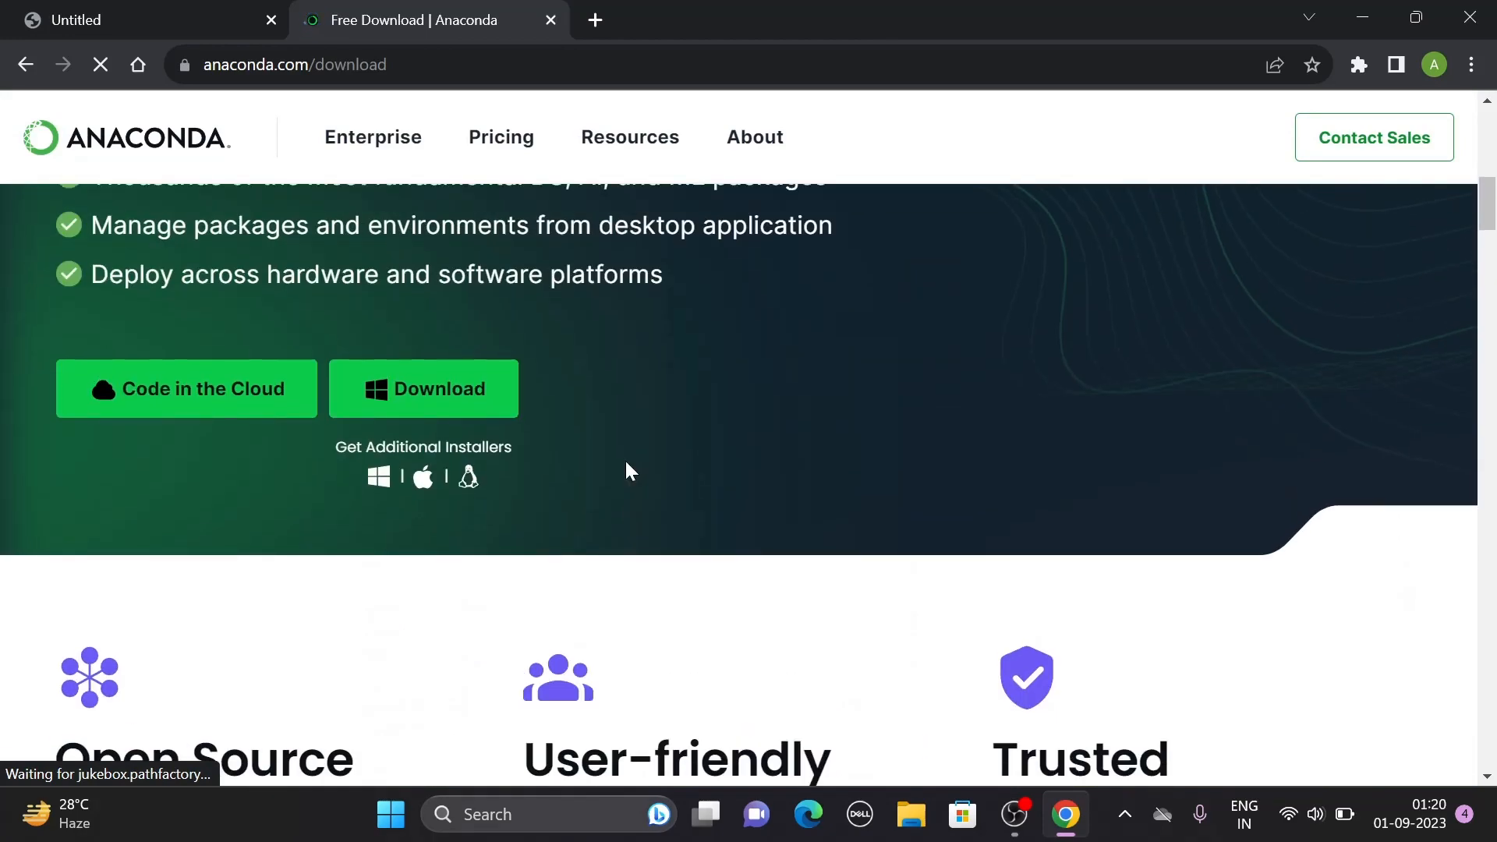
pyautogui.scroll(-10, 625, 471)
pyautogui.scroll(12, 626, 464)
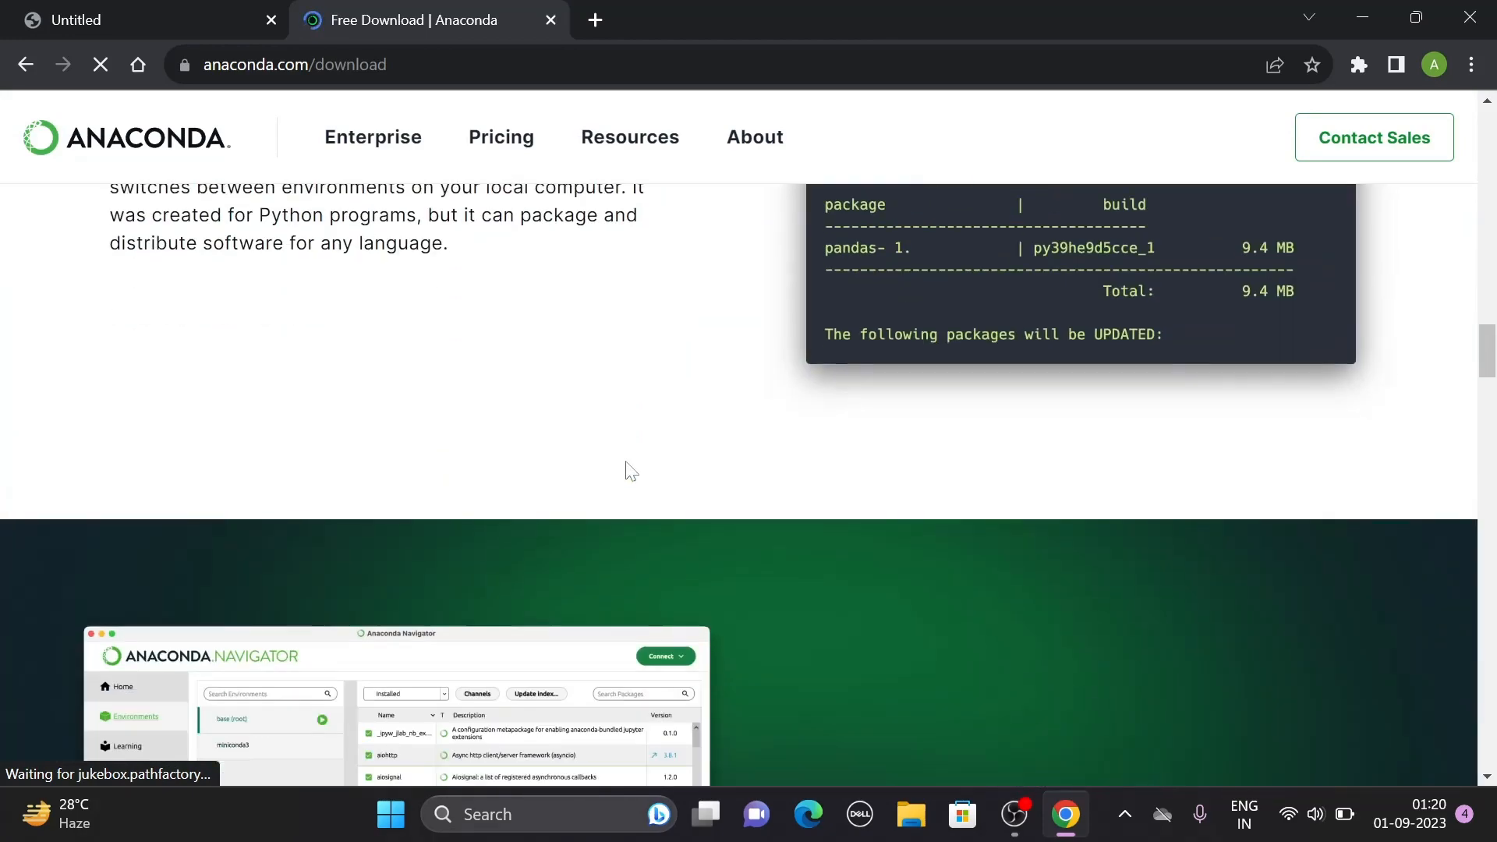
pyautogui.scroll(-10, 625, 466)
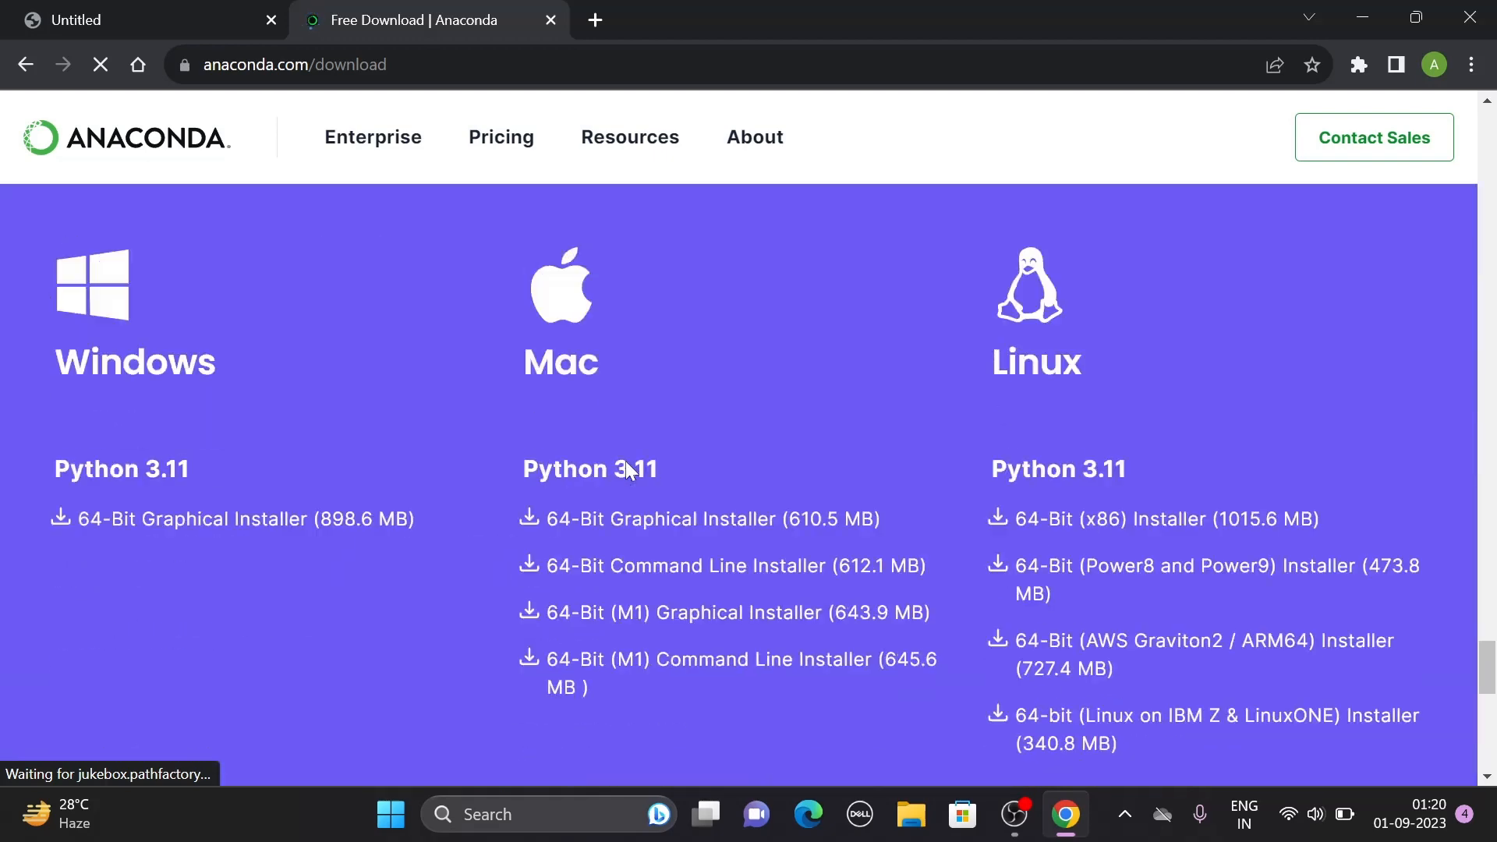
pyautogui.scroll(6, 626, 466)
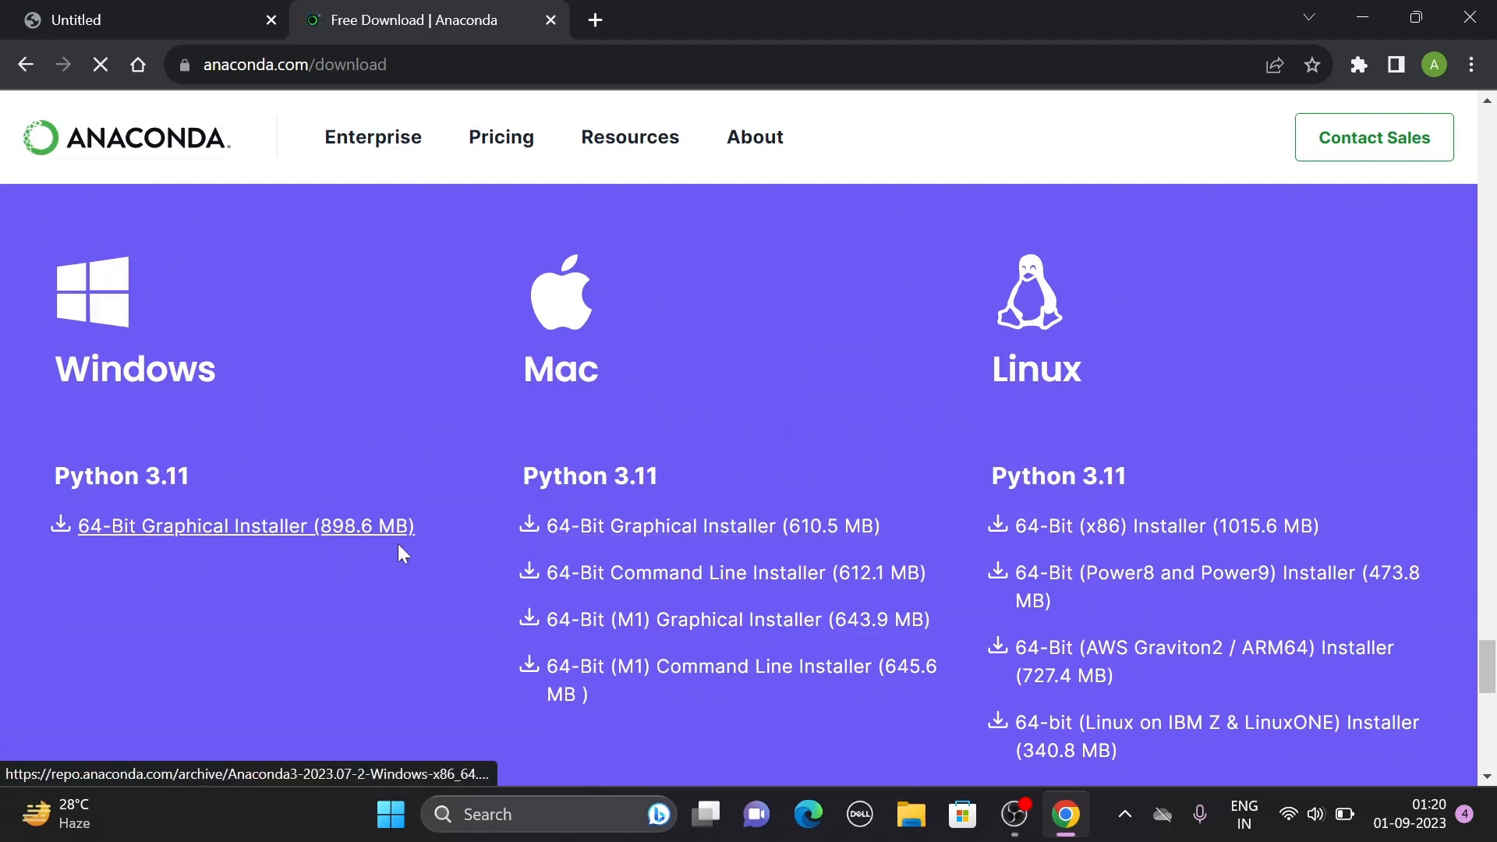
pyautogui.click(61, 530)
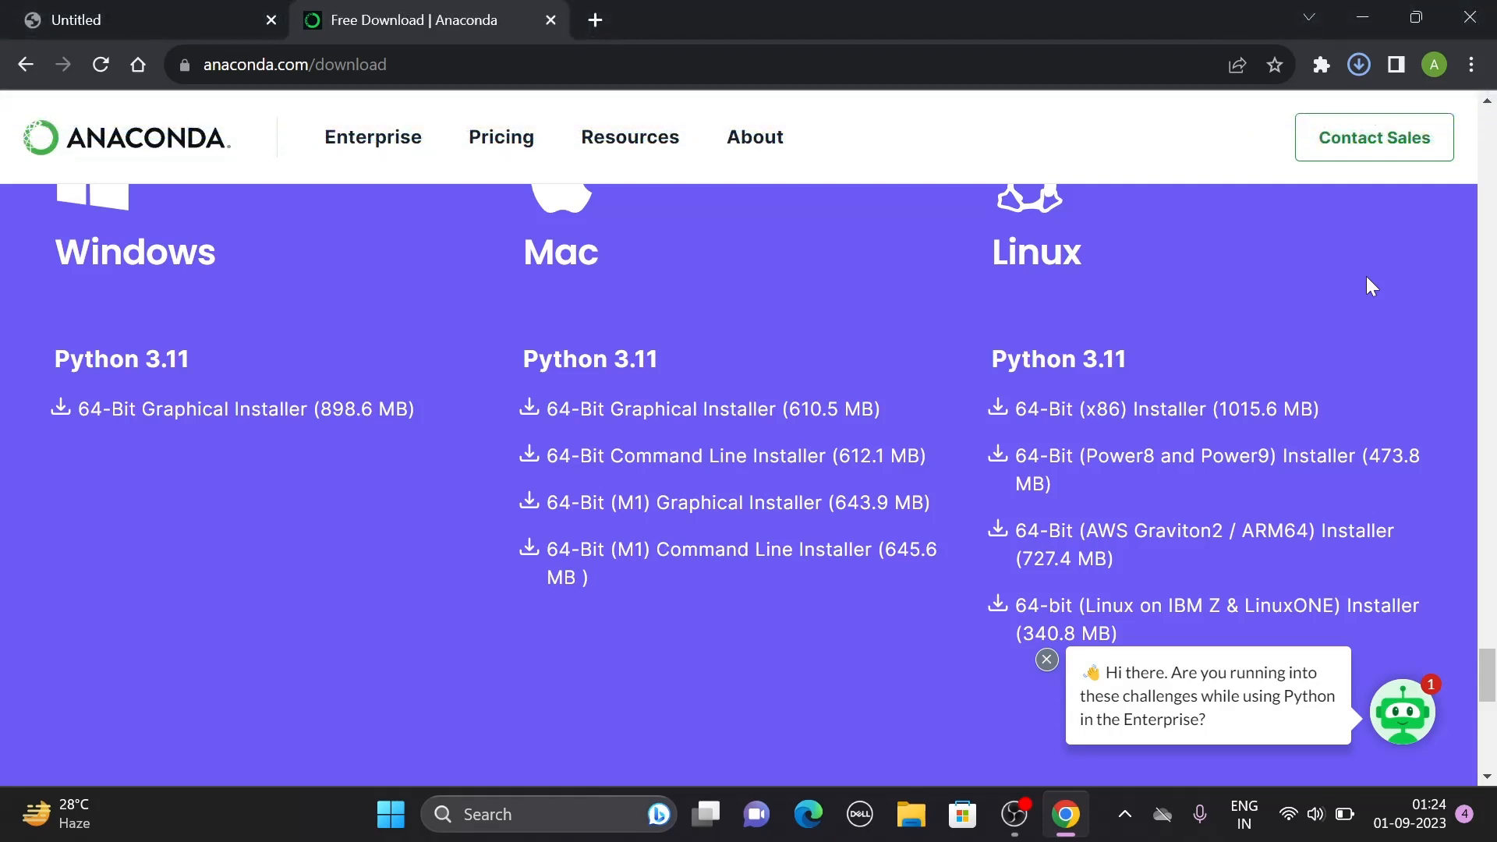
# Run the downloaded Anaconda3-2023.07-2-Windows-x86_64.exe installer from the browser's recent downloads.
pyautogui.click(1358, 66)
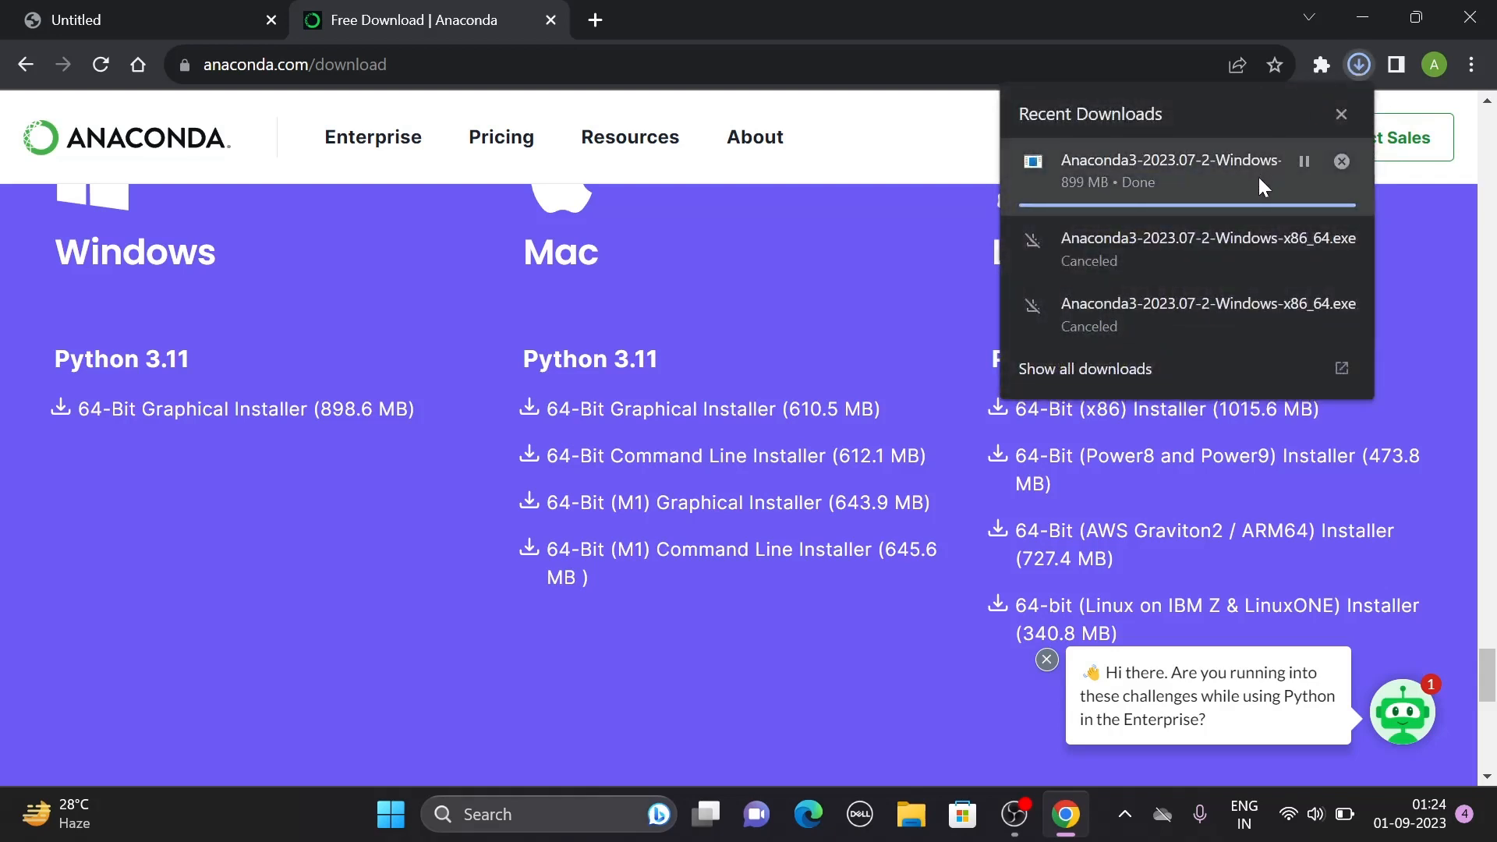
pyautogui.click(1410, 241)
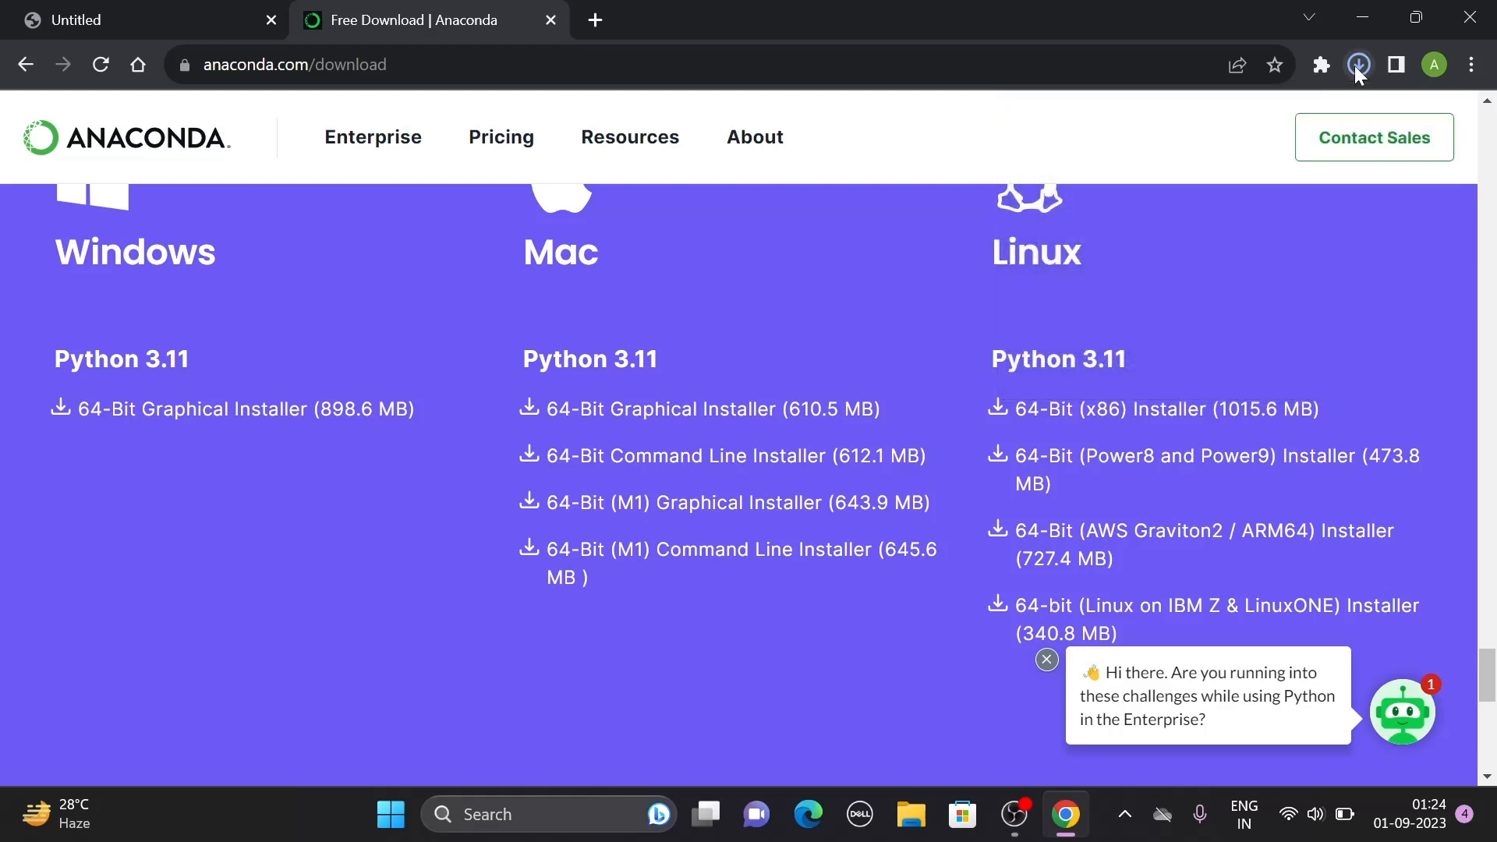
pyautogui.click(1355, 65)
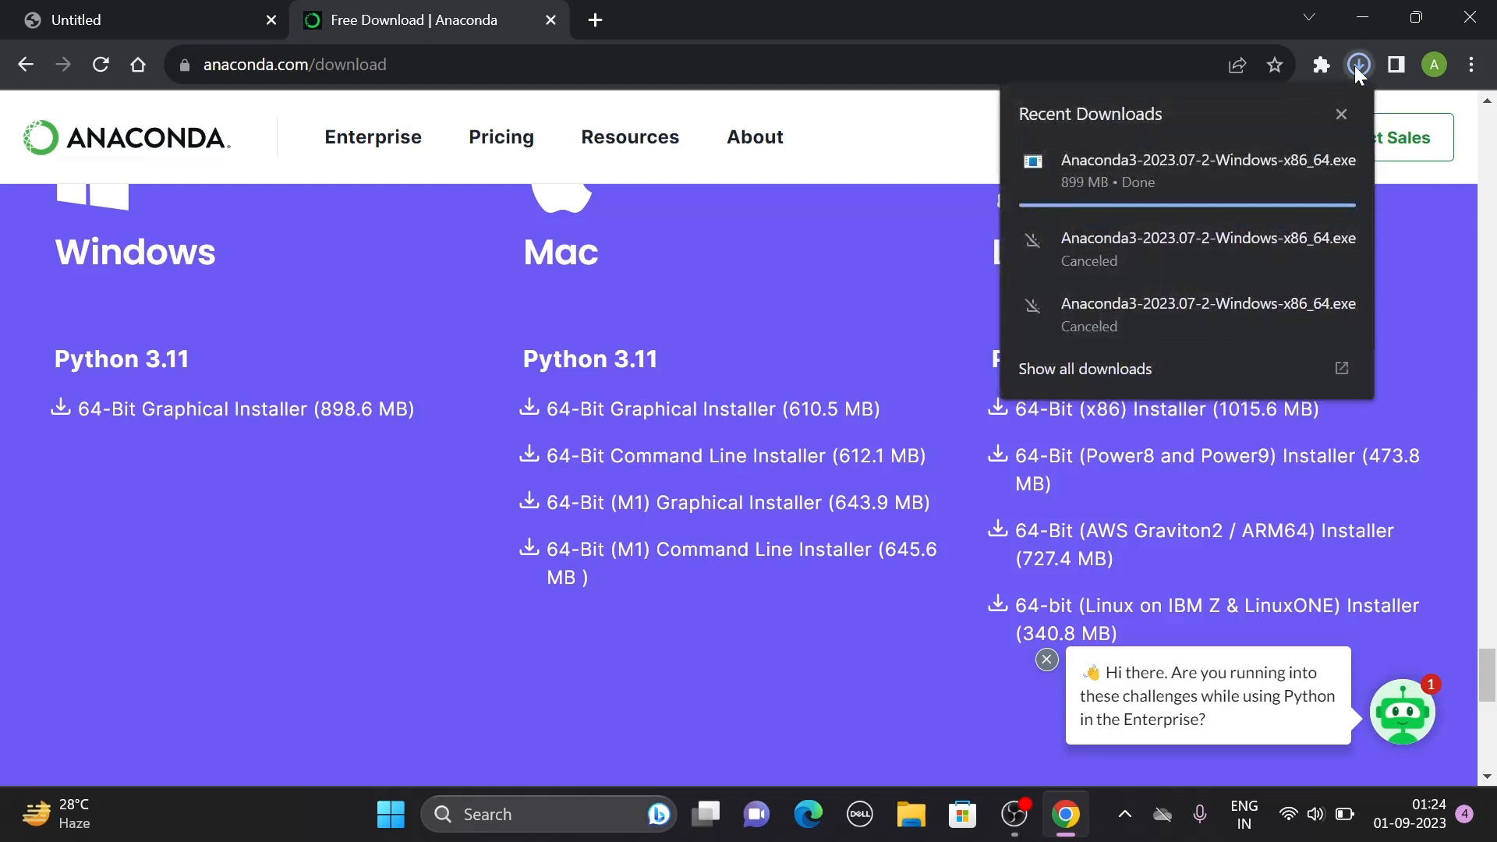
pyautogui.moveTo(1261, 165)
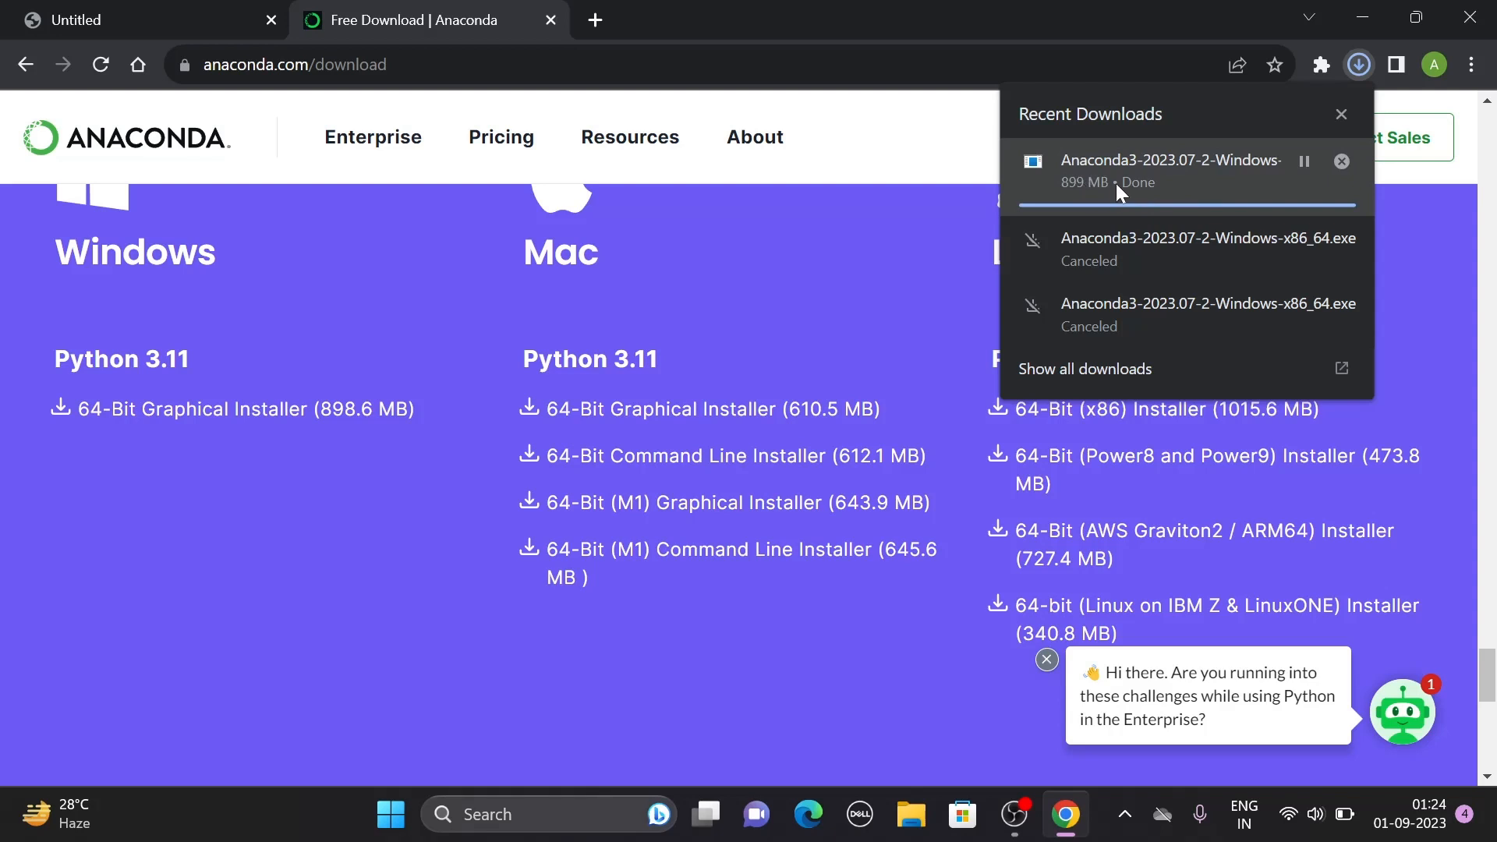
pyautogui.click(1158, 173)
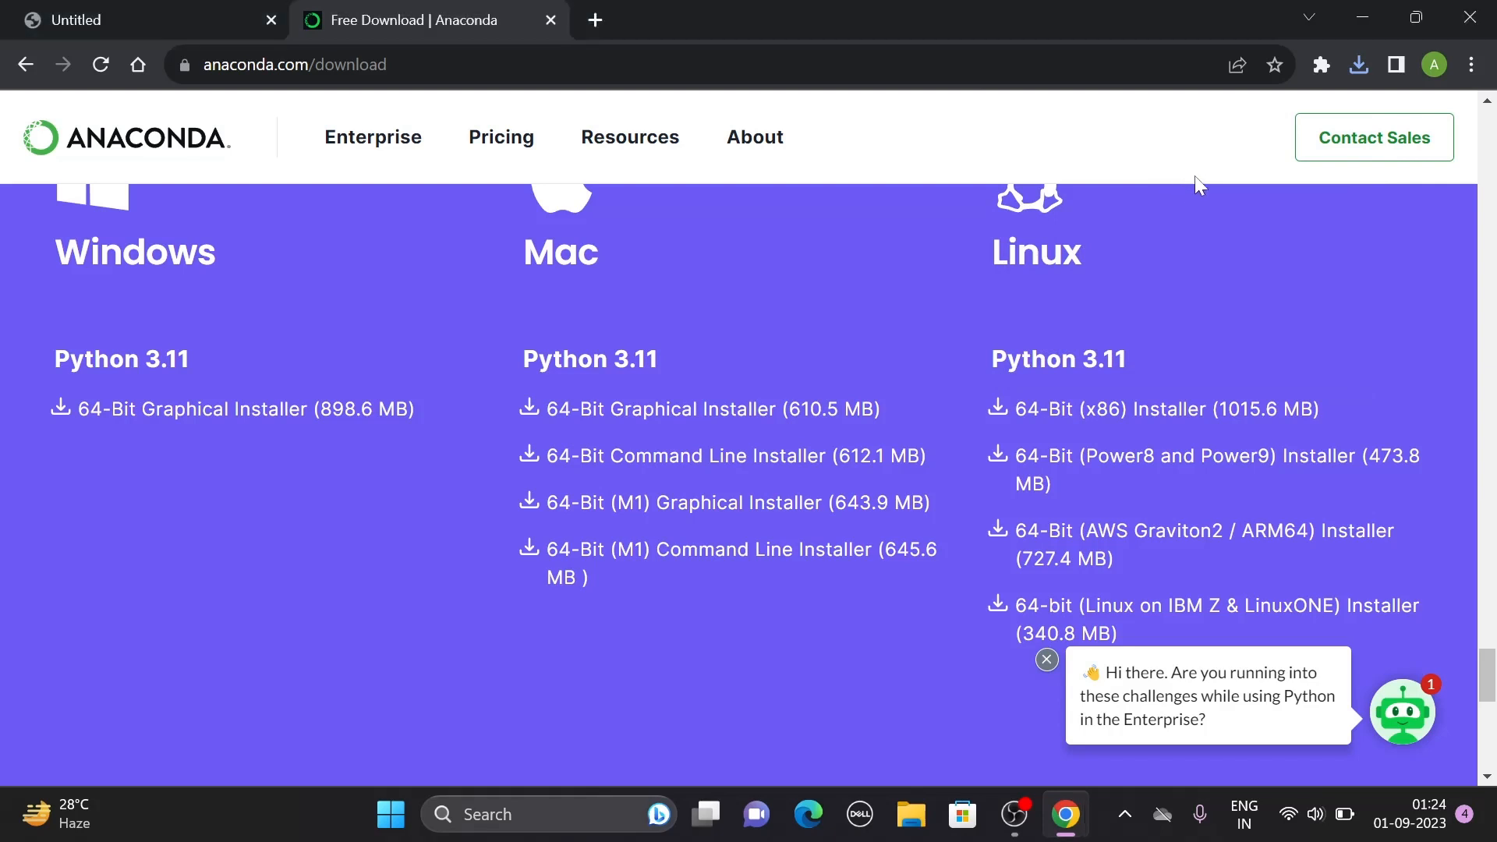
pyautogui.scroll(3, 1210, 185)
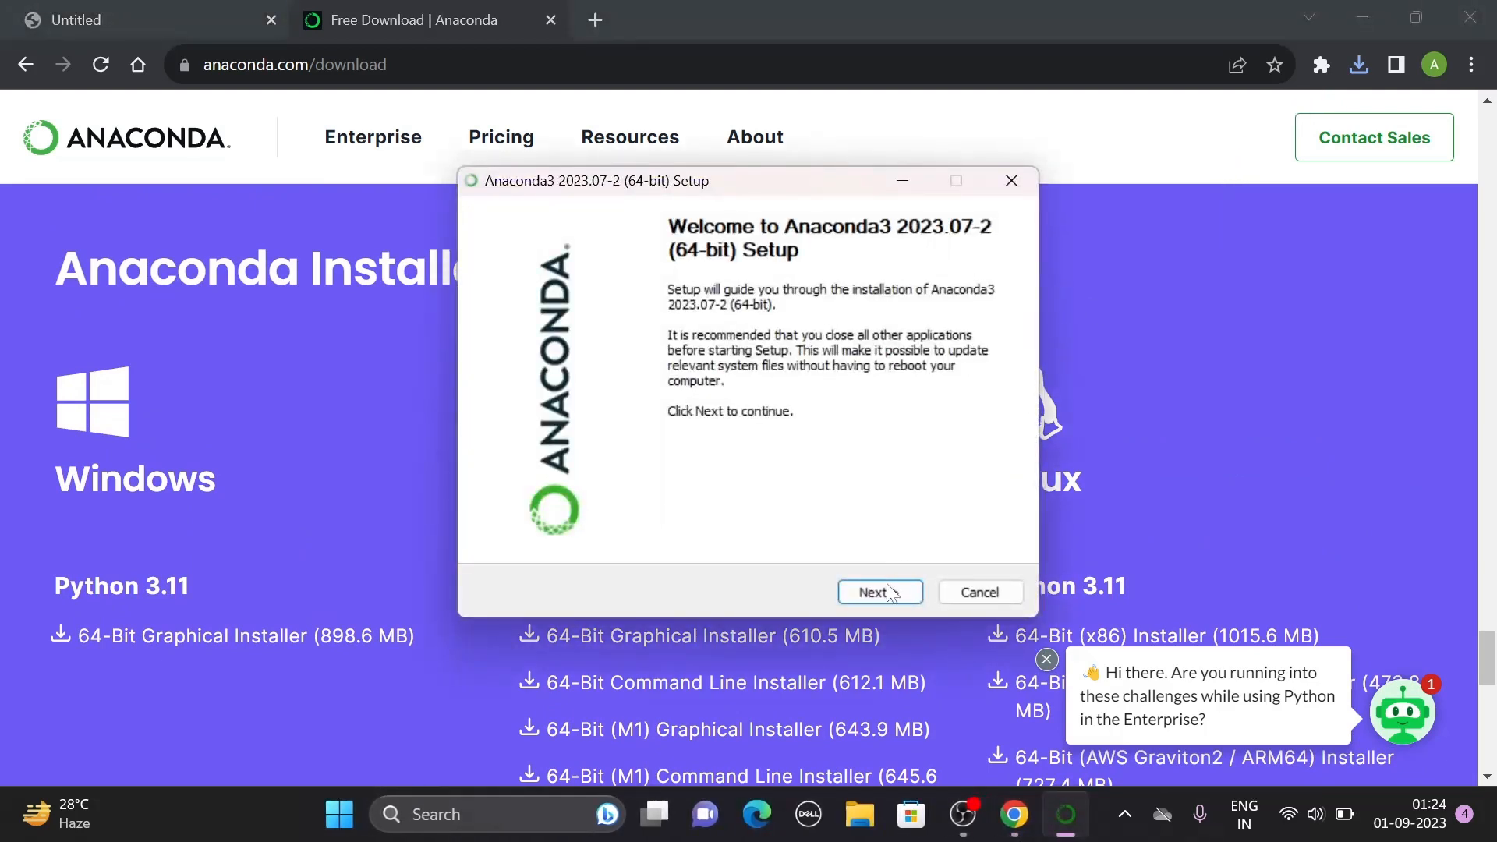
# Begin the Anaconda3 2023.07-2 setup, read through the license agreement and accept it.
pyautogui.click(886, 592)
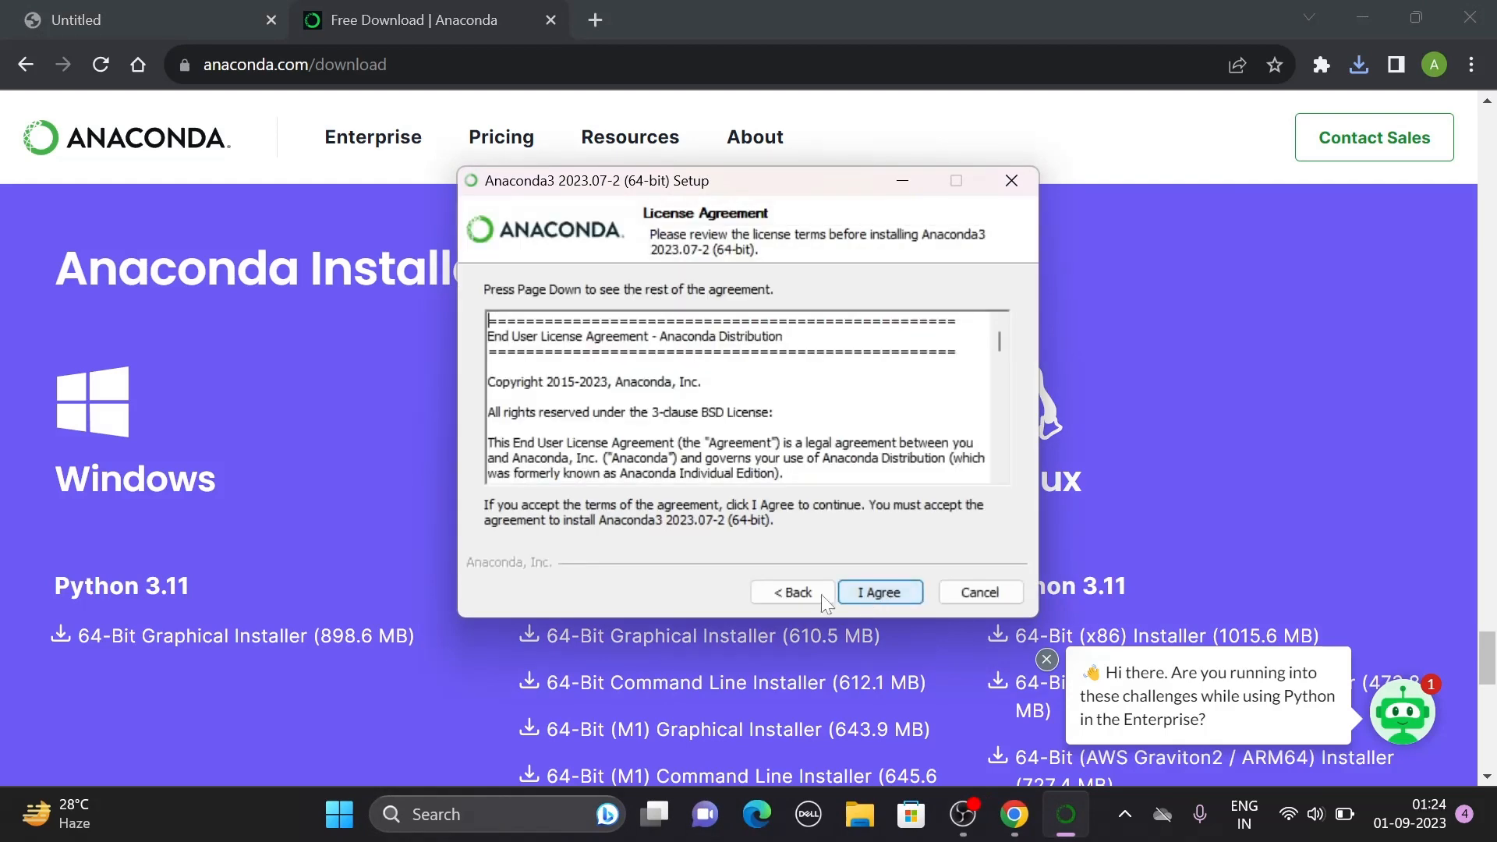
pyautogui.scroll(-15, 737, 397)
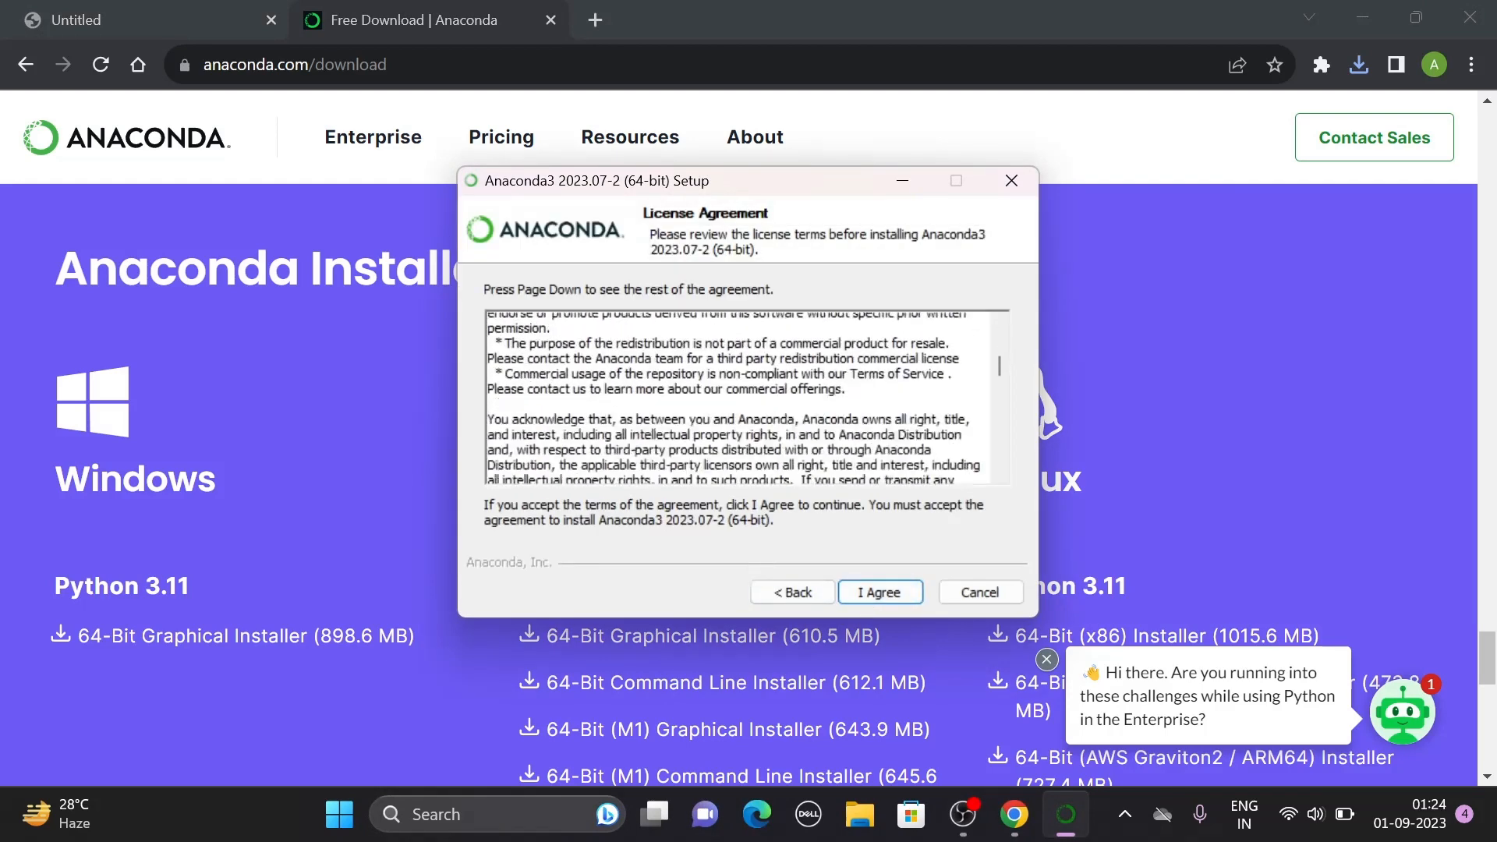
pyautogui.scroll(-10, 737, 397)
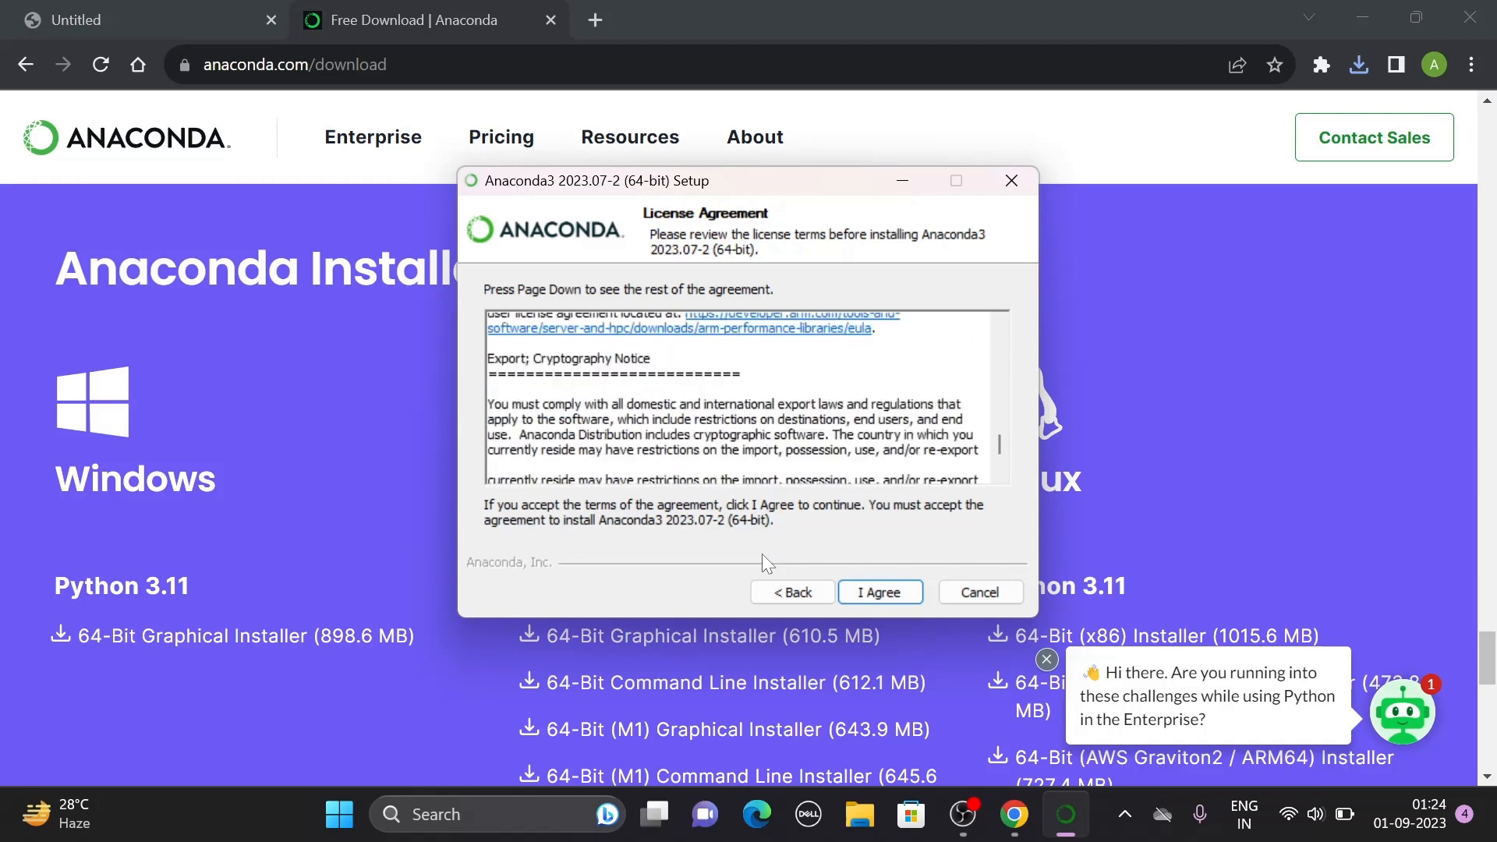
pyautogui.click(877, 597)
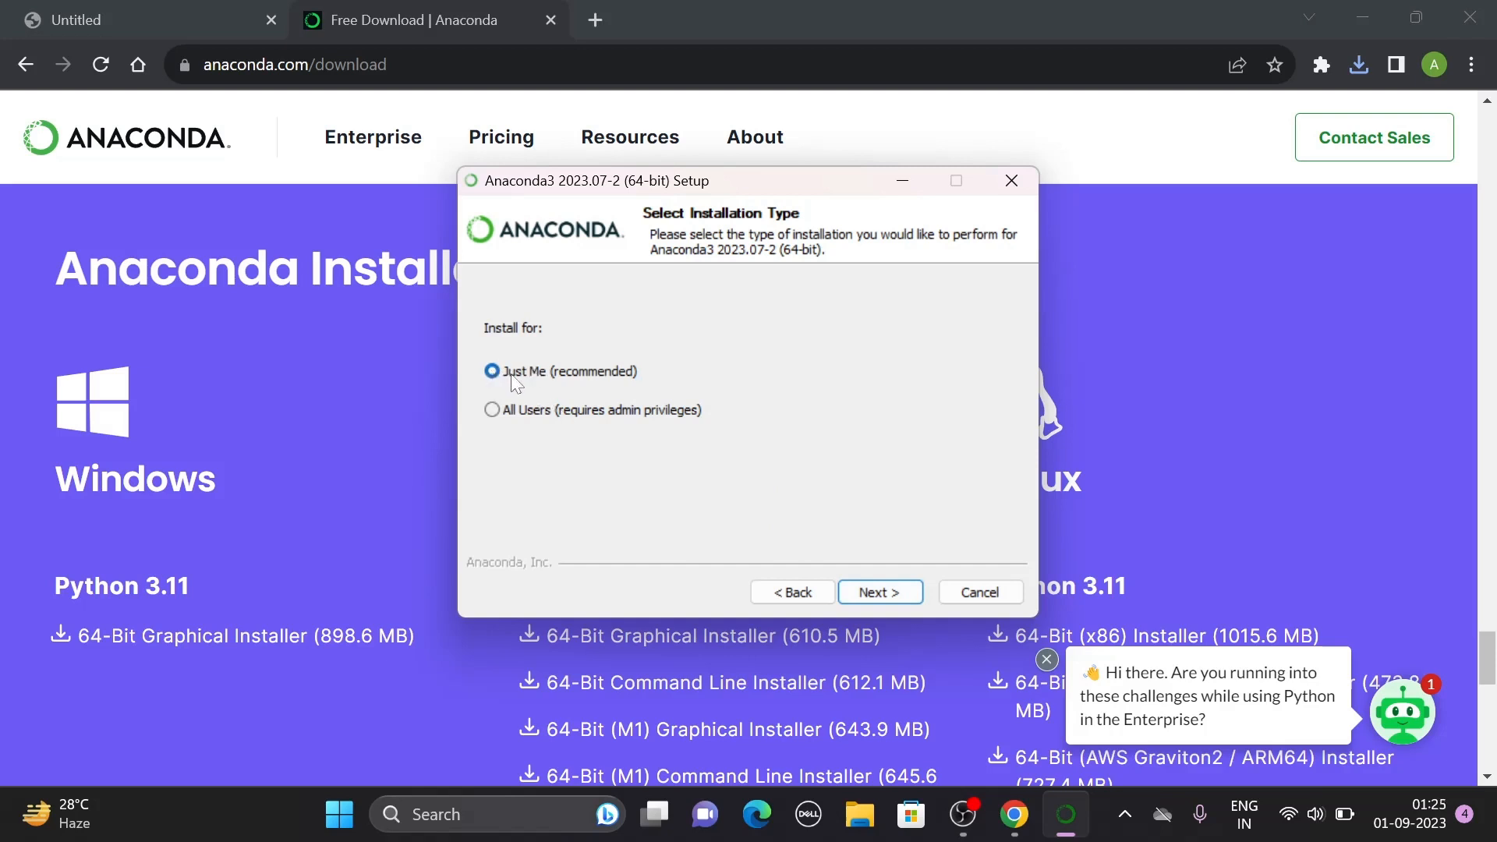
# Install Anaconda3 for Just Me in C:\Users\User\anaconda3, keeping the default advanced installation options.
pyautogui.click(902, 593)
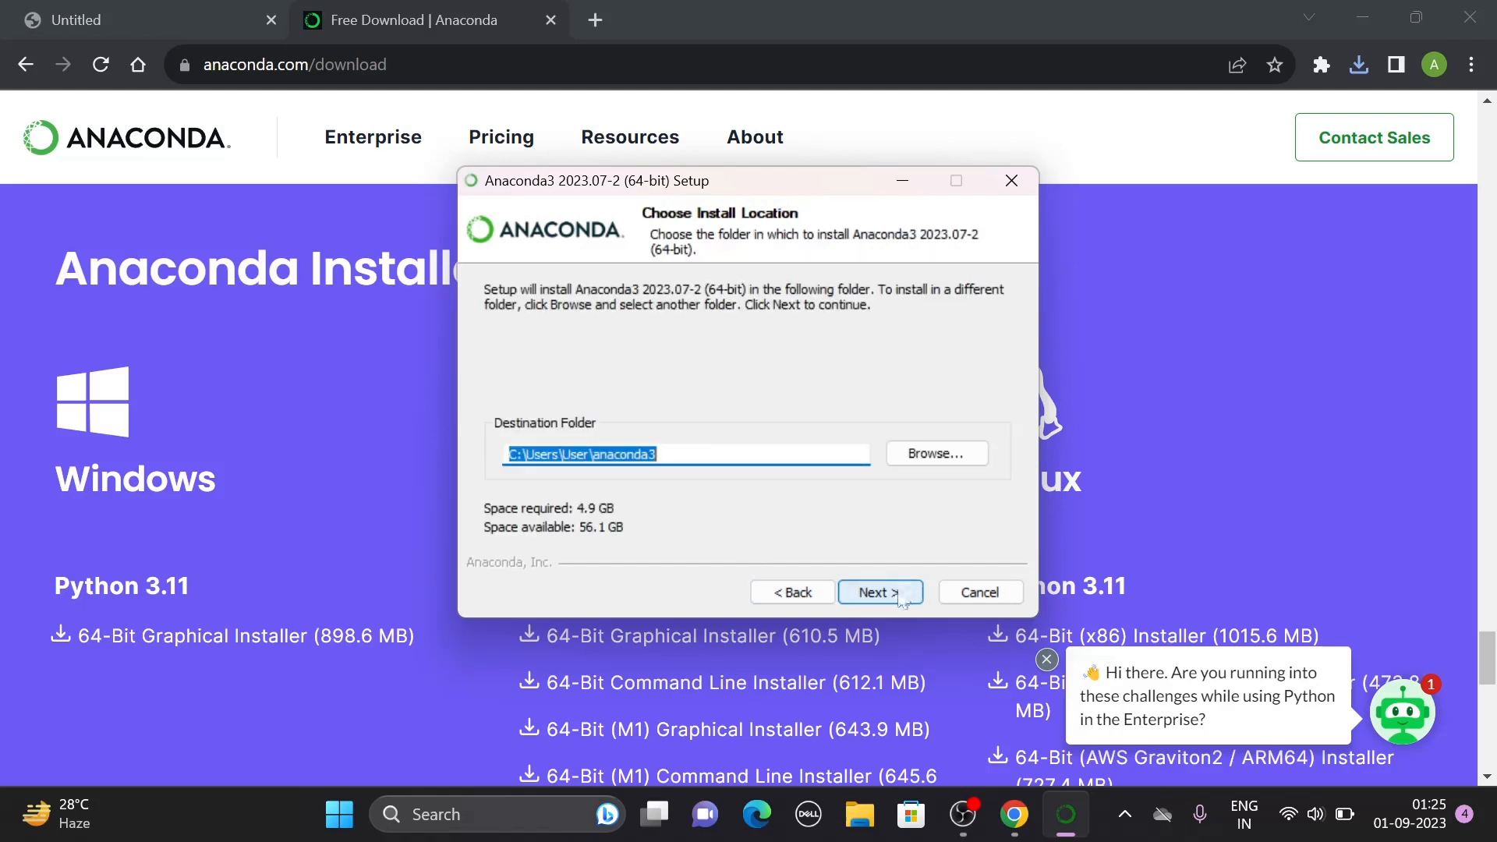
pyautogui.click(894, 594)
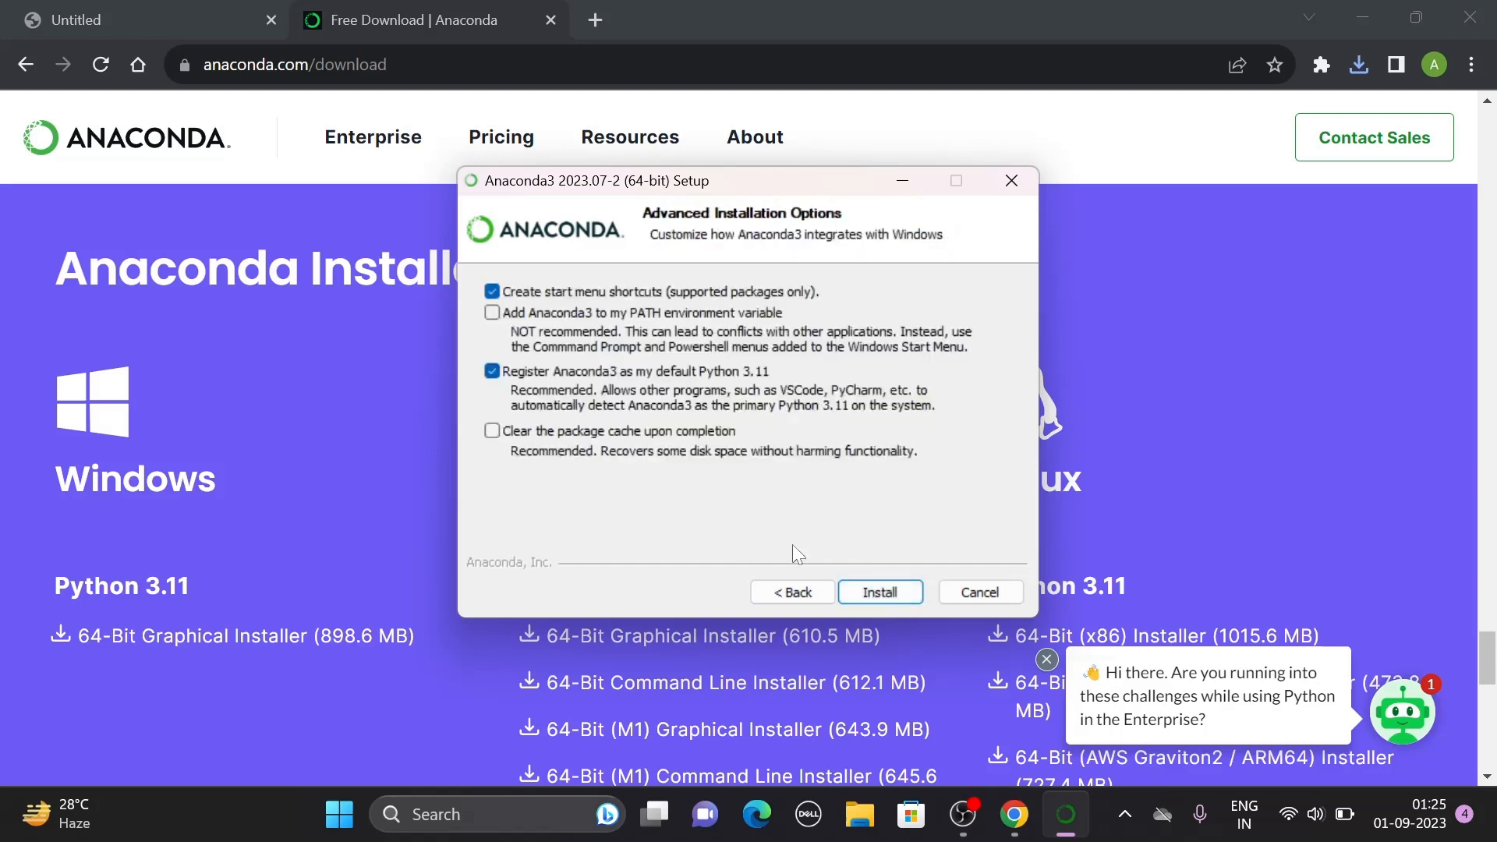
pyautogui.click(863, 589)
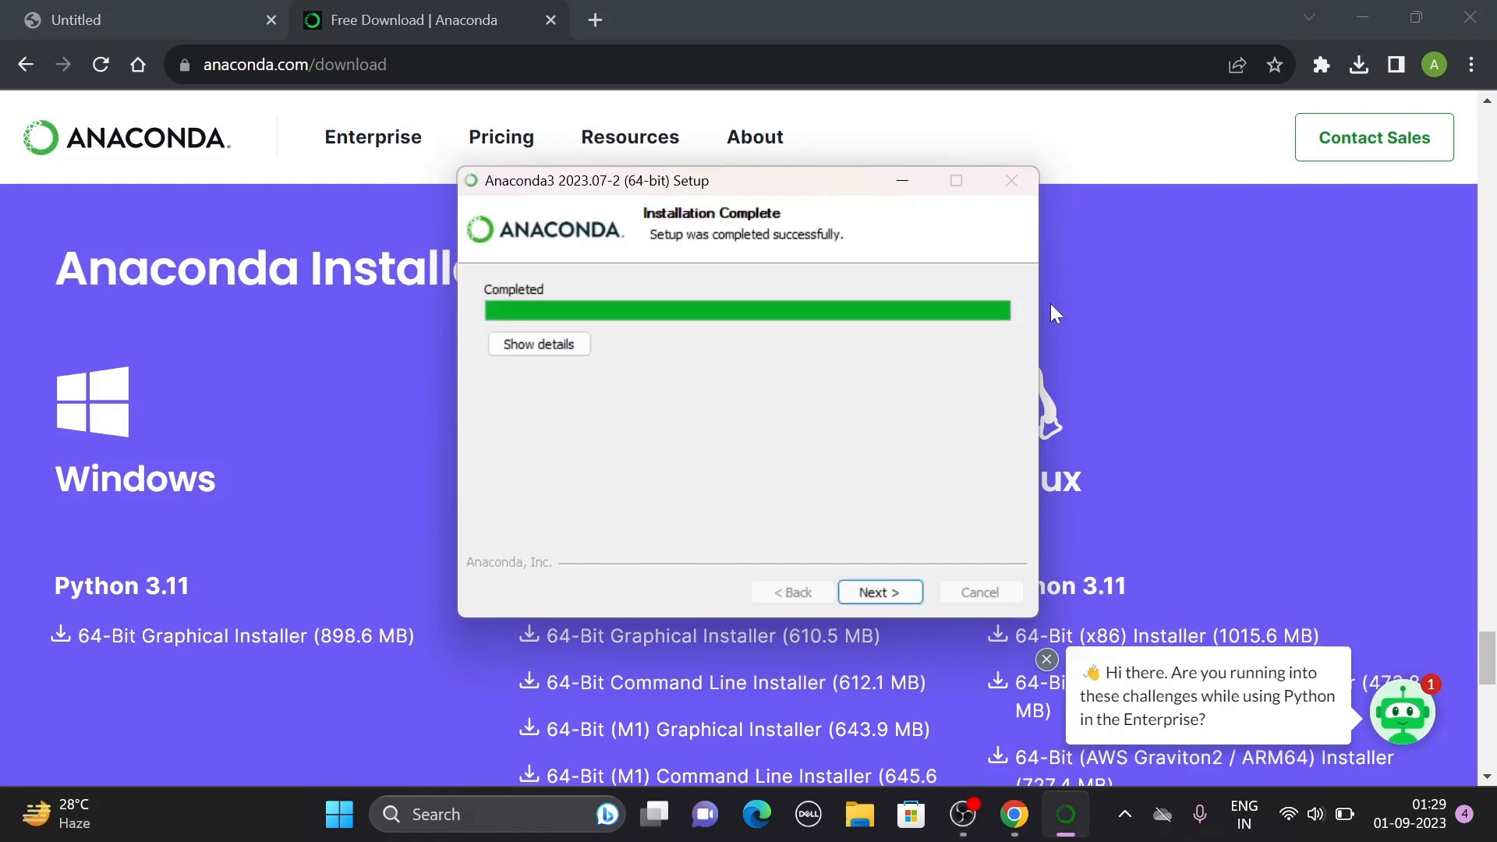
# Finish the setup with Anaconda Navigator and the Getting Started page set to launch, and close the leftover terminal and browser windows.
pyautogui.click(879, 592)
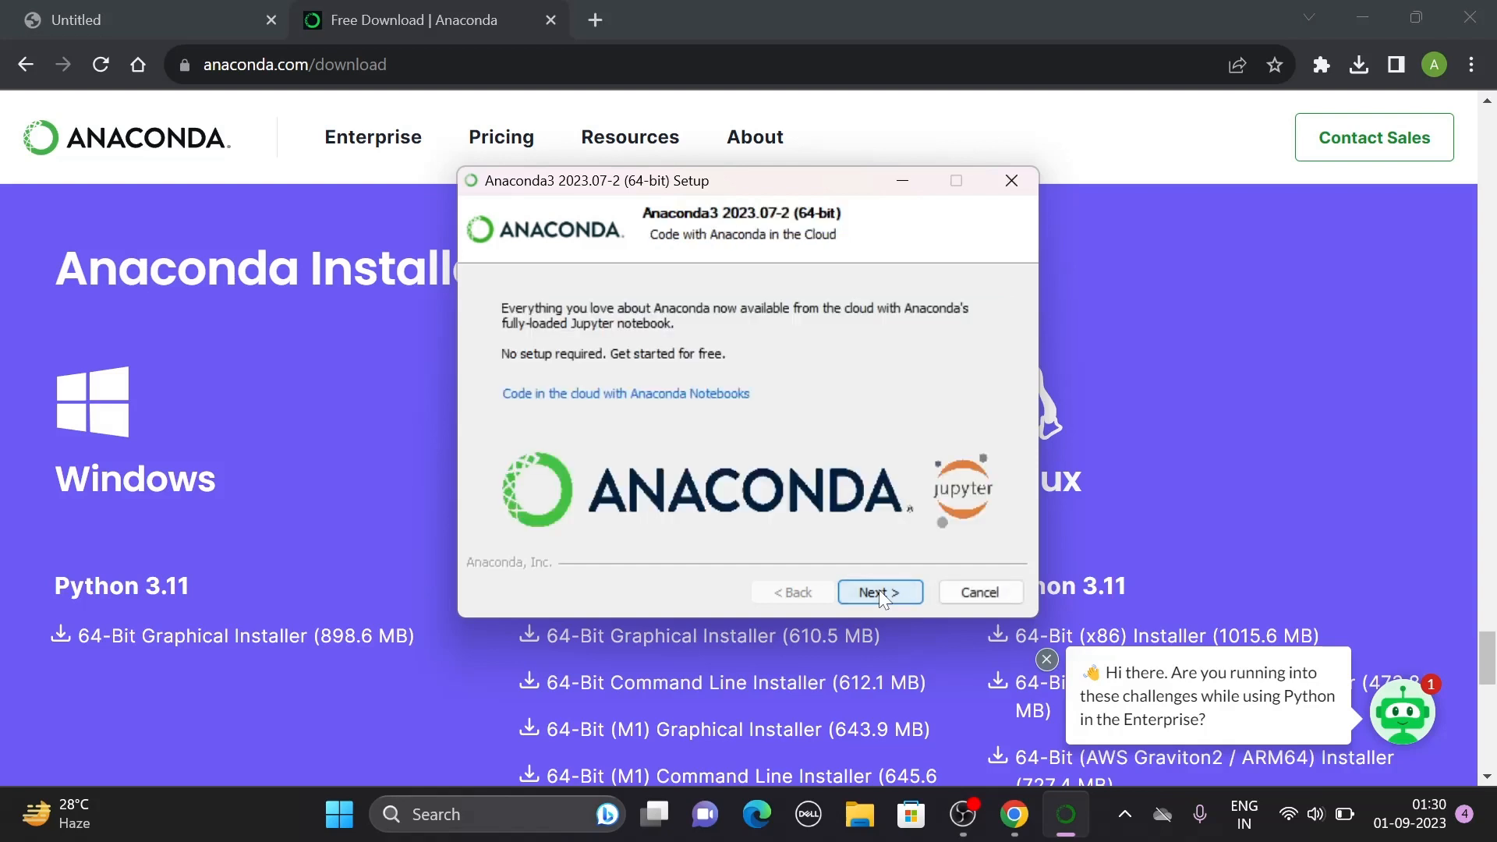
pyautogui.click(880, 592)
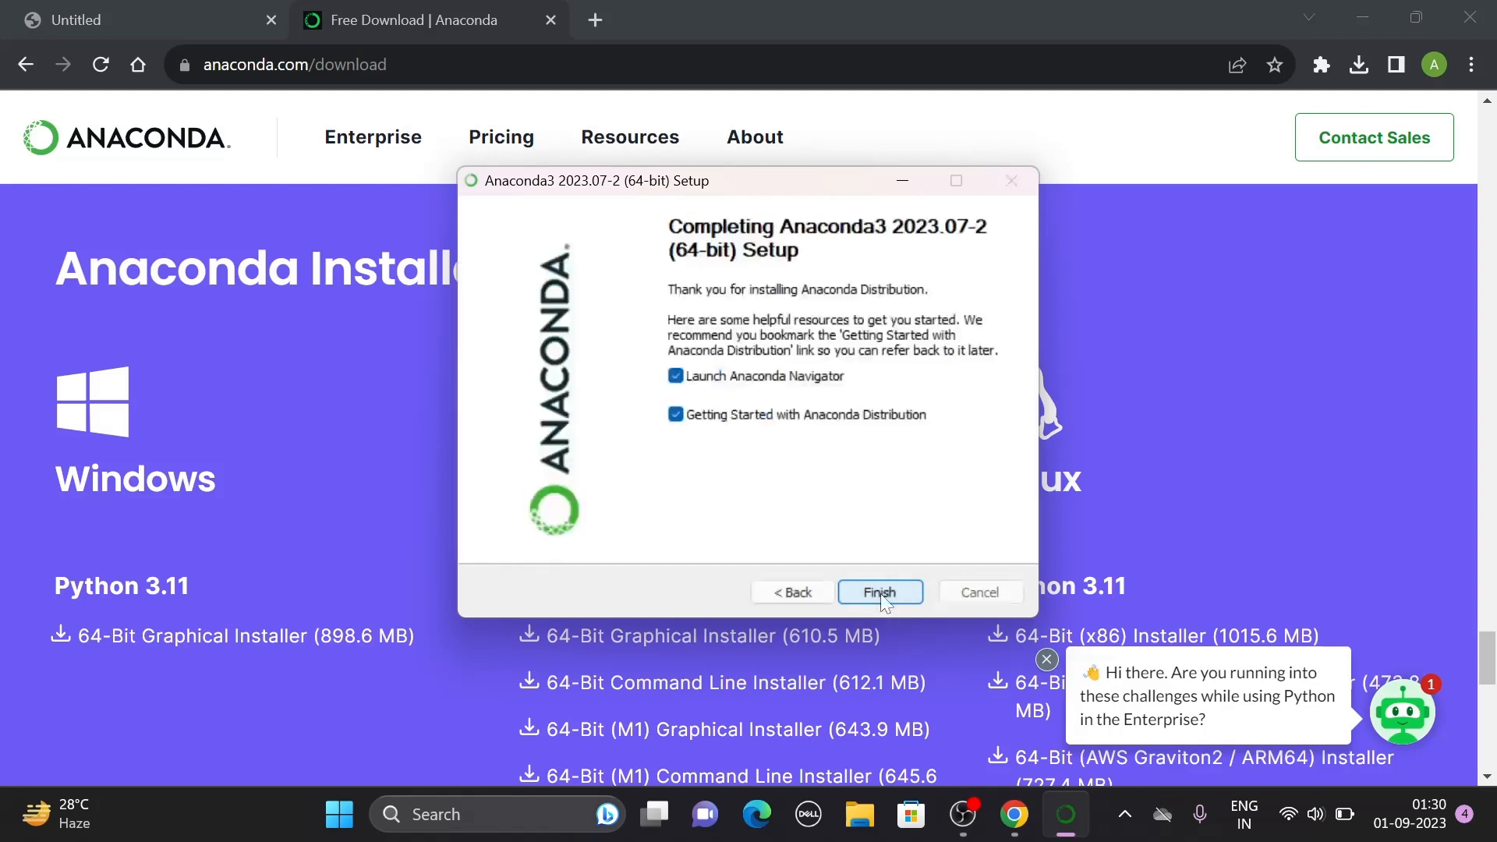
pyautogui.click(882, 589)
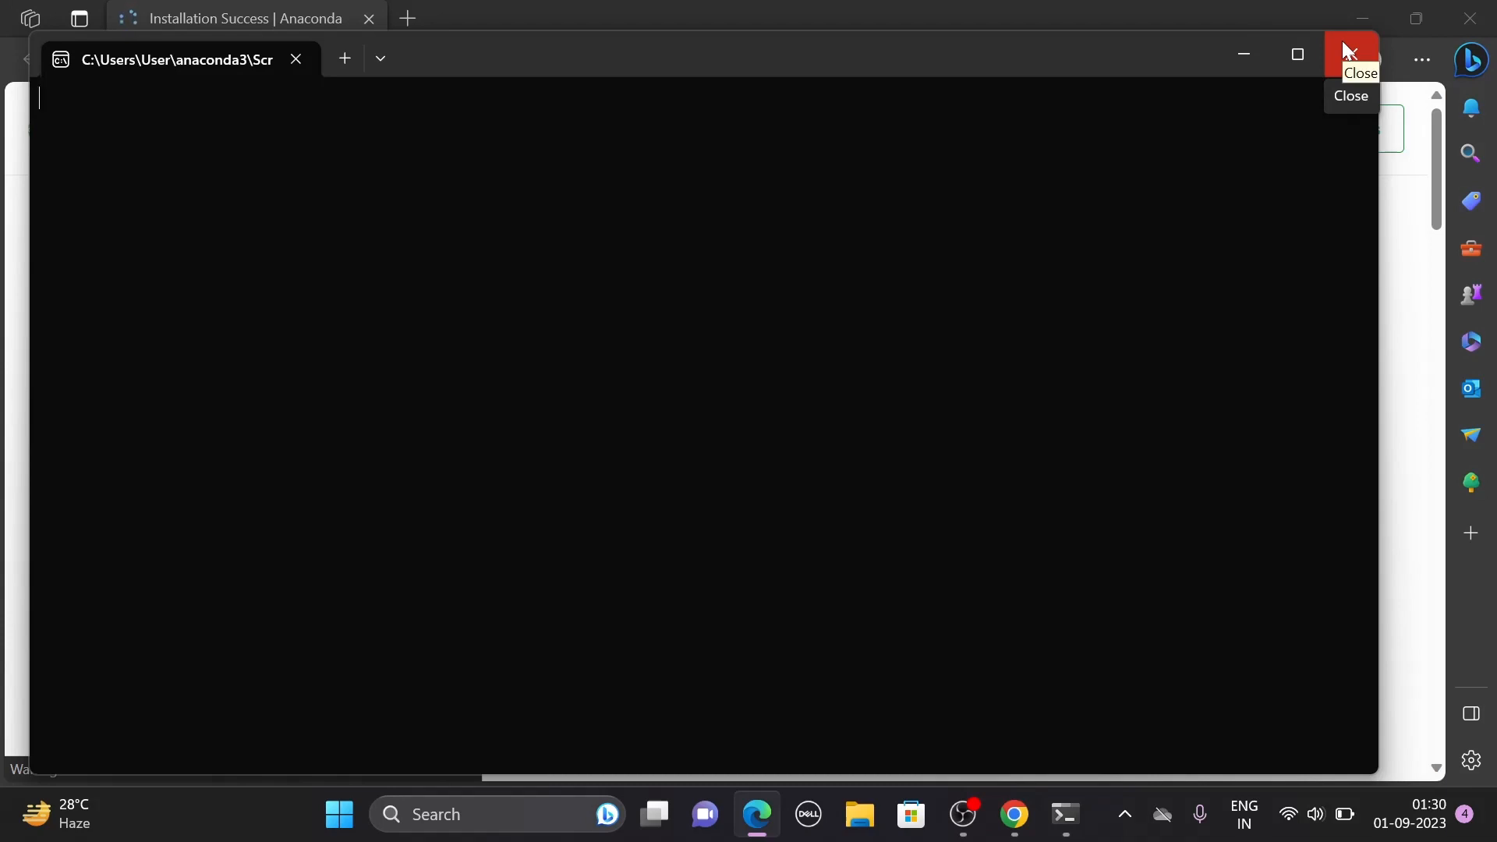
pyautogui.click(1343, 43)
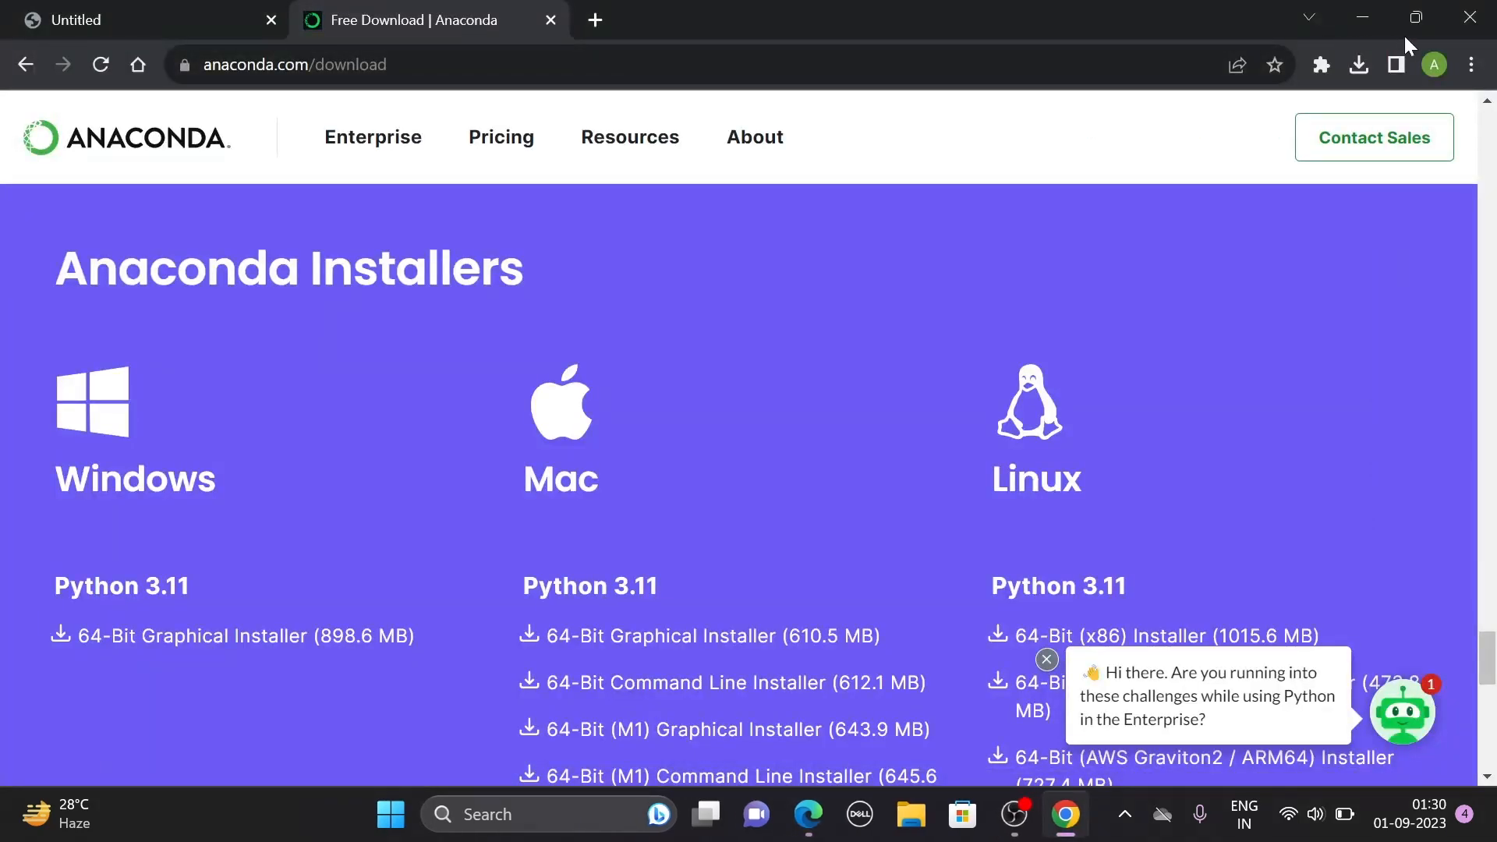
pyautogui.click(1466, 18)
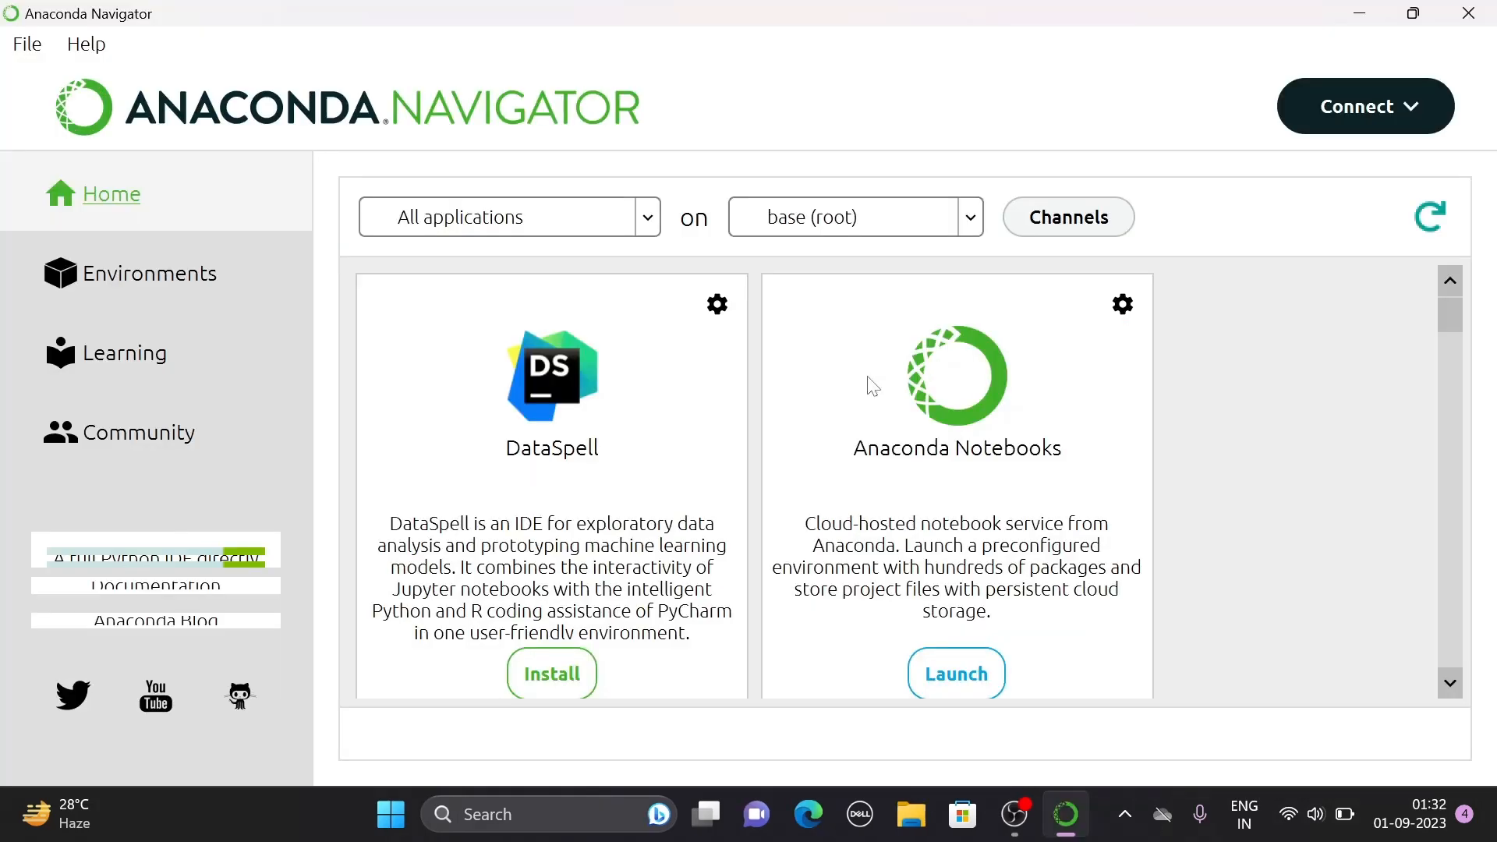
# Look through the applications offered on Anaconda Navigator's home page.
pyautogui.scroll(-15, 873, 385)
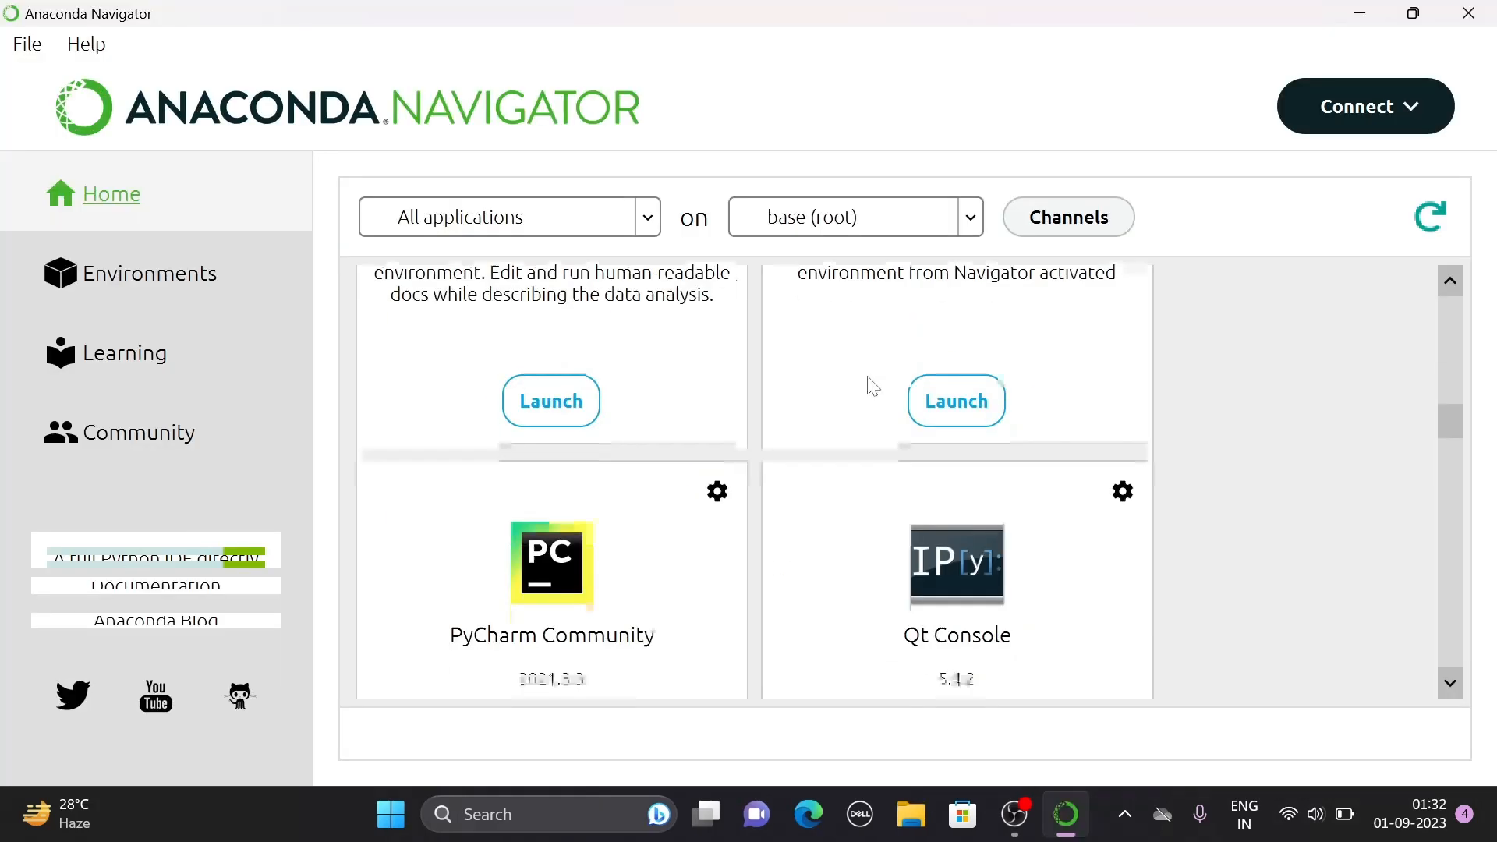
pyautogui.scroll(-5, 873, 386)
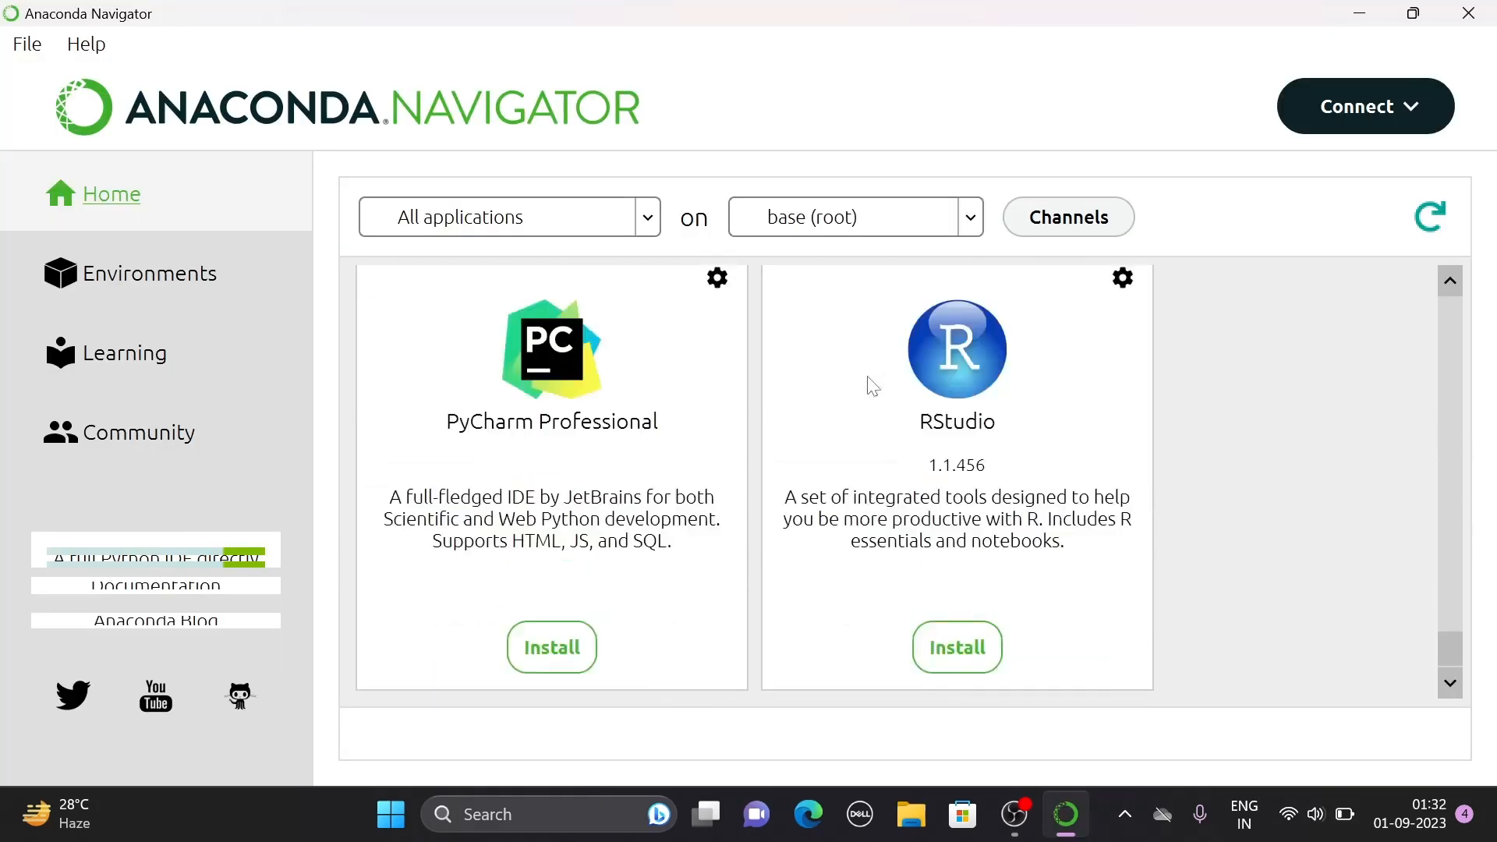
# Review the full base (root) application list again, checking which tools are ready to launch and which still need installing.
pyautogui.scroll(20, 873, 385)
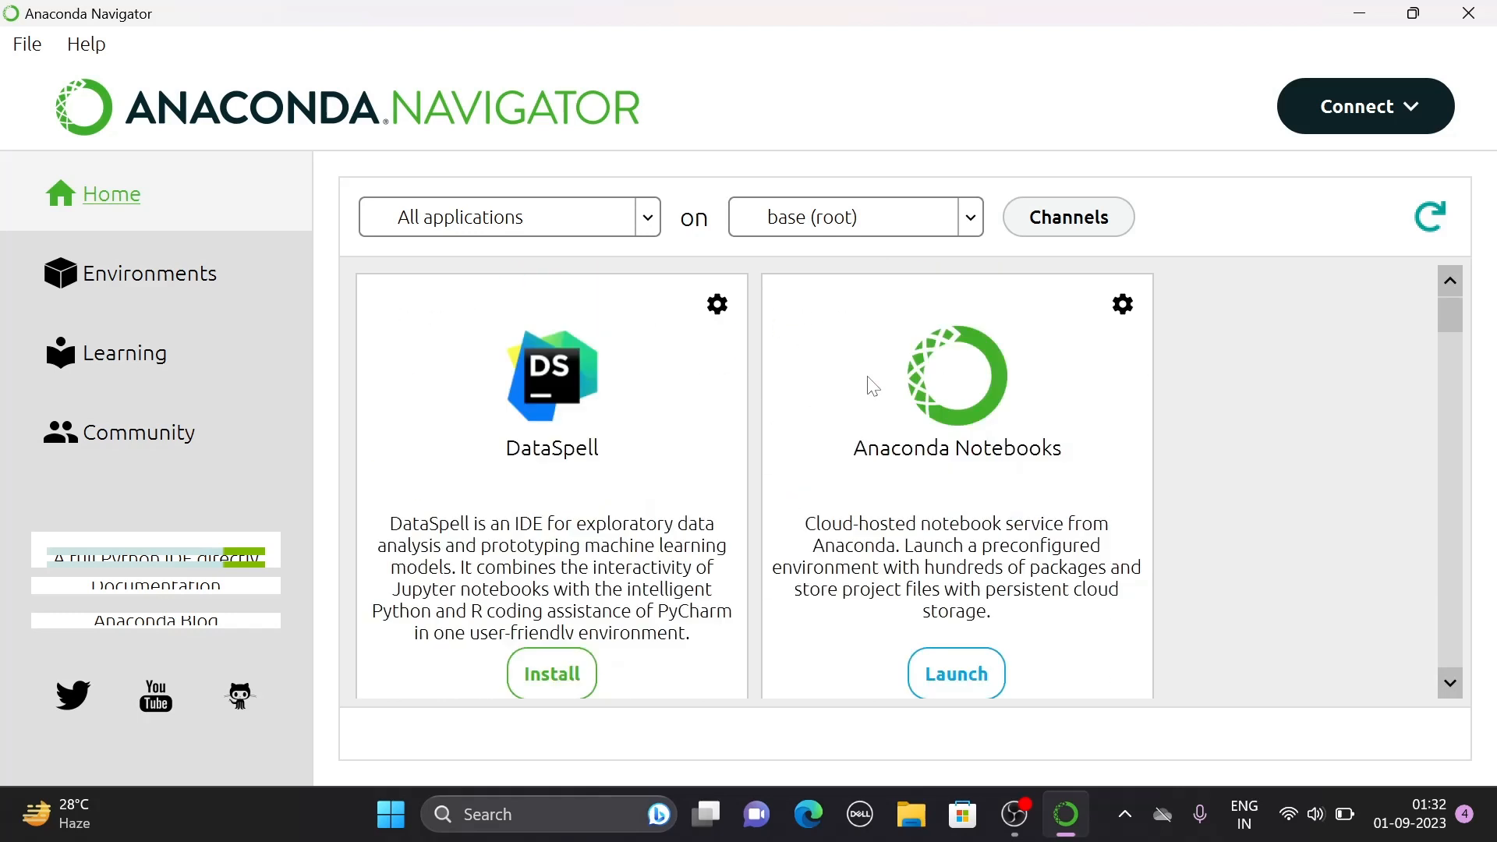
pyautogui.scroll(-8, 873, 385)
pyautogui.scroll(-6, 872, 385)
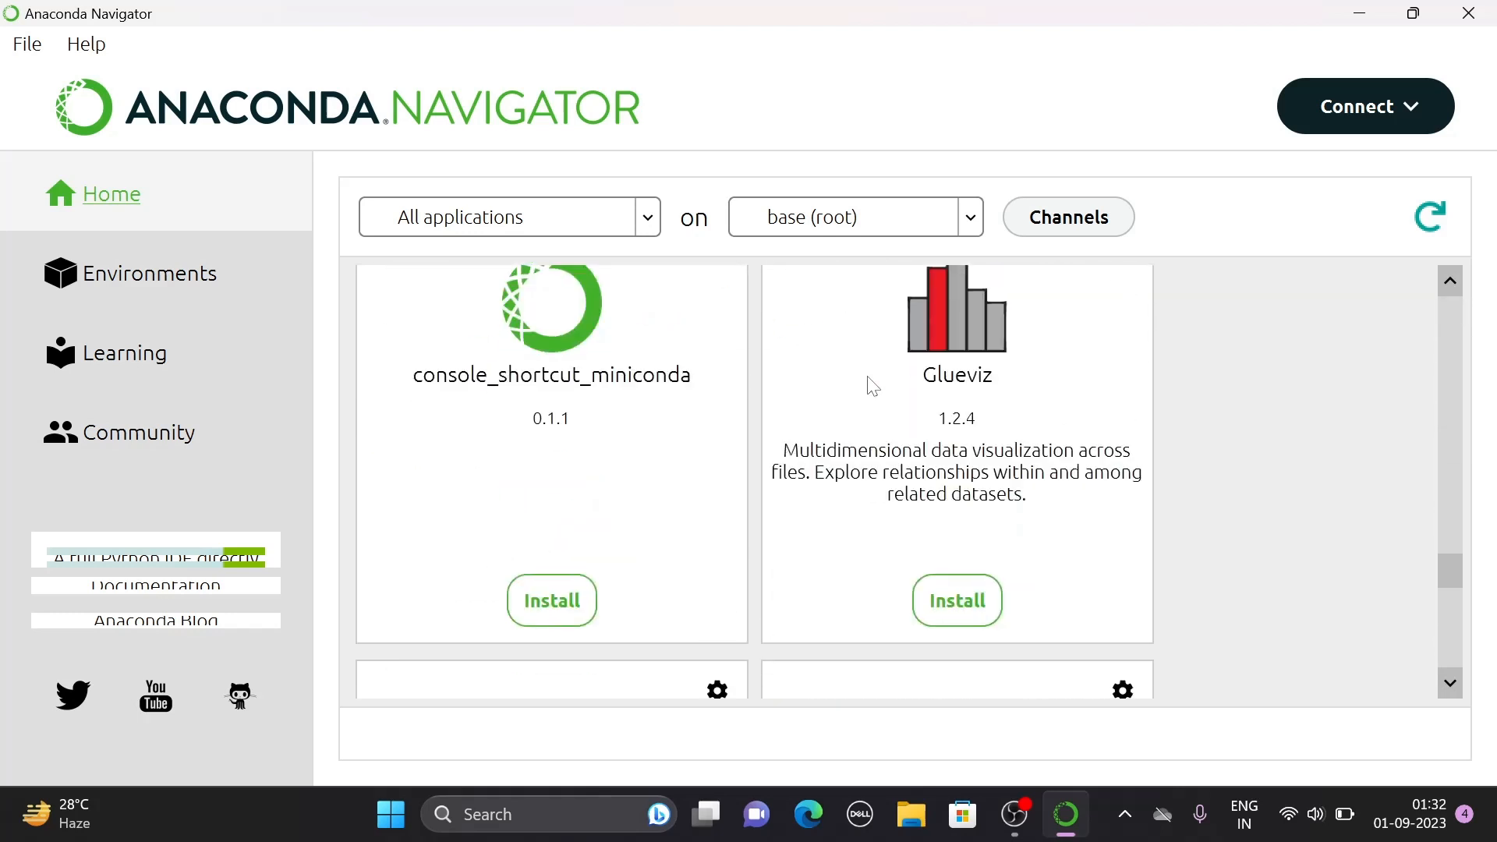
pyautogui.scroll(6, 873, 385)
pyautogui.scroll(2, 872, 385)
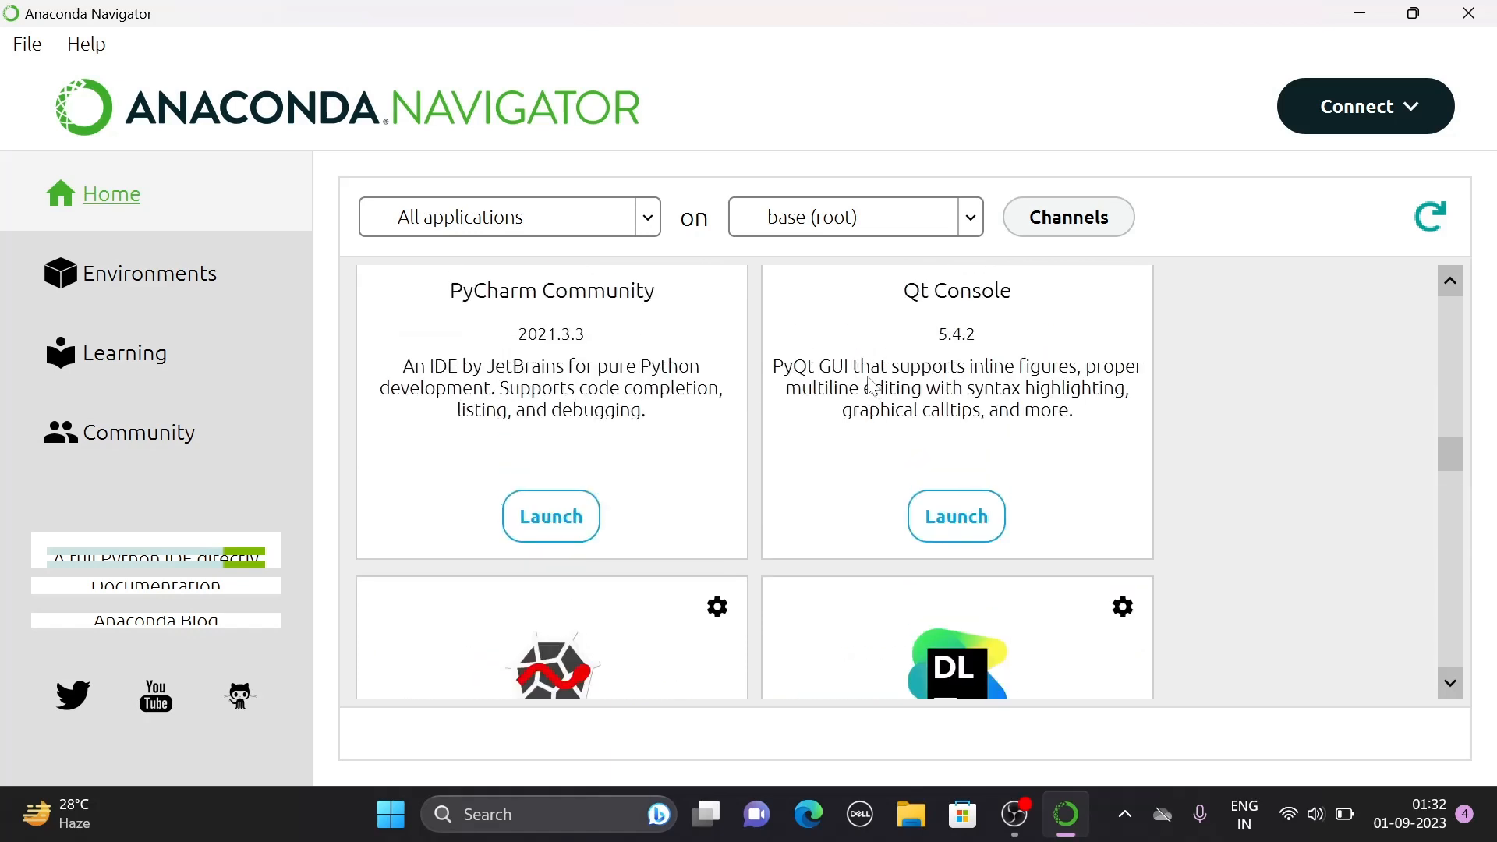
pyautogui.scroll(3, 873, 385)
pyautogui.scroll(-3, 873, 386)
pyautogui.scroll(4, 873, 385)
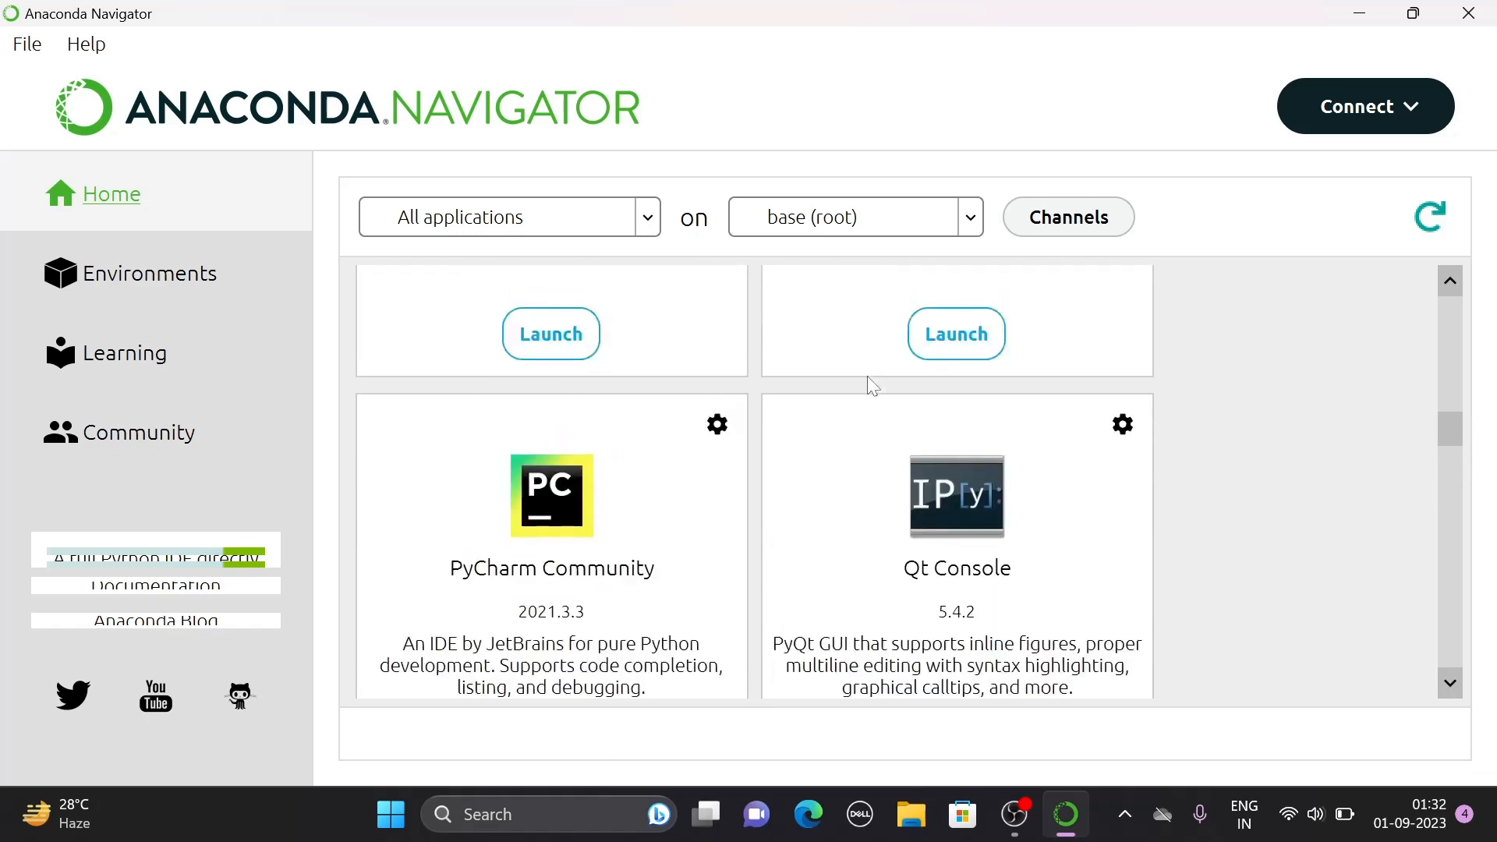
pyautogui.scroll(-7, 872, 385)
pyautogui.scroll(4, 872, 385)
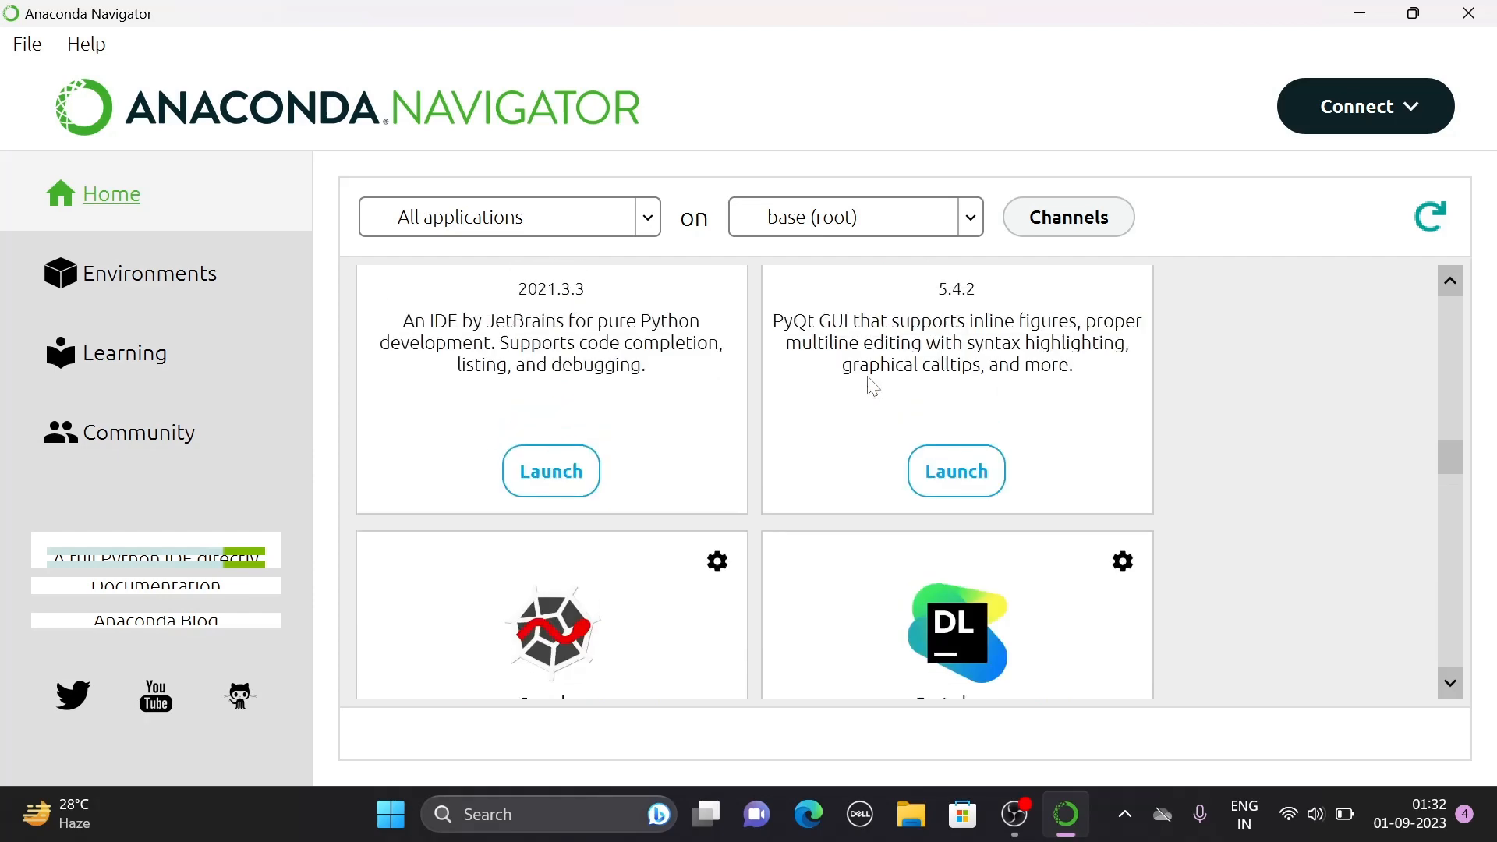
pyautogui.scroll(-2, 872, 385)
pyautogui.scroll(10, 873, 386)
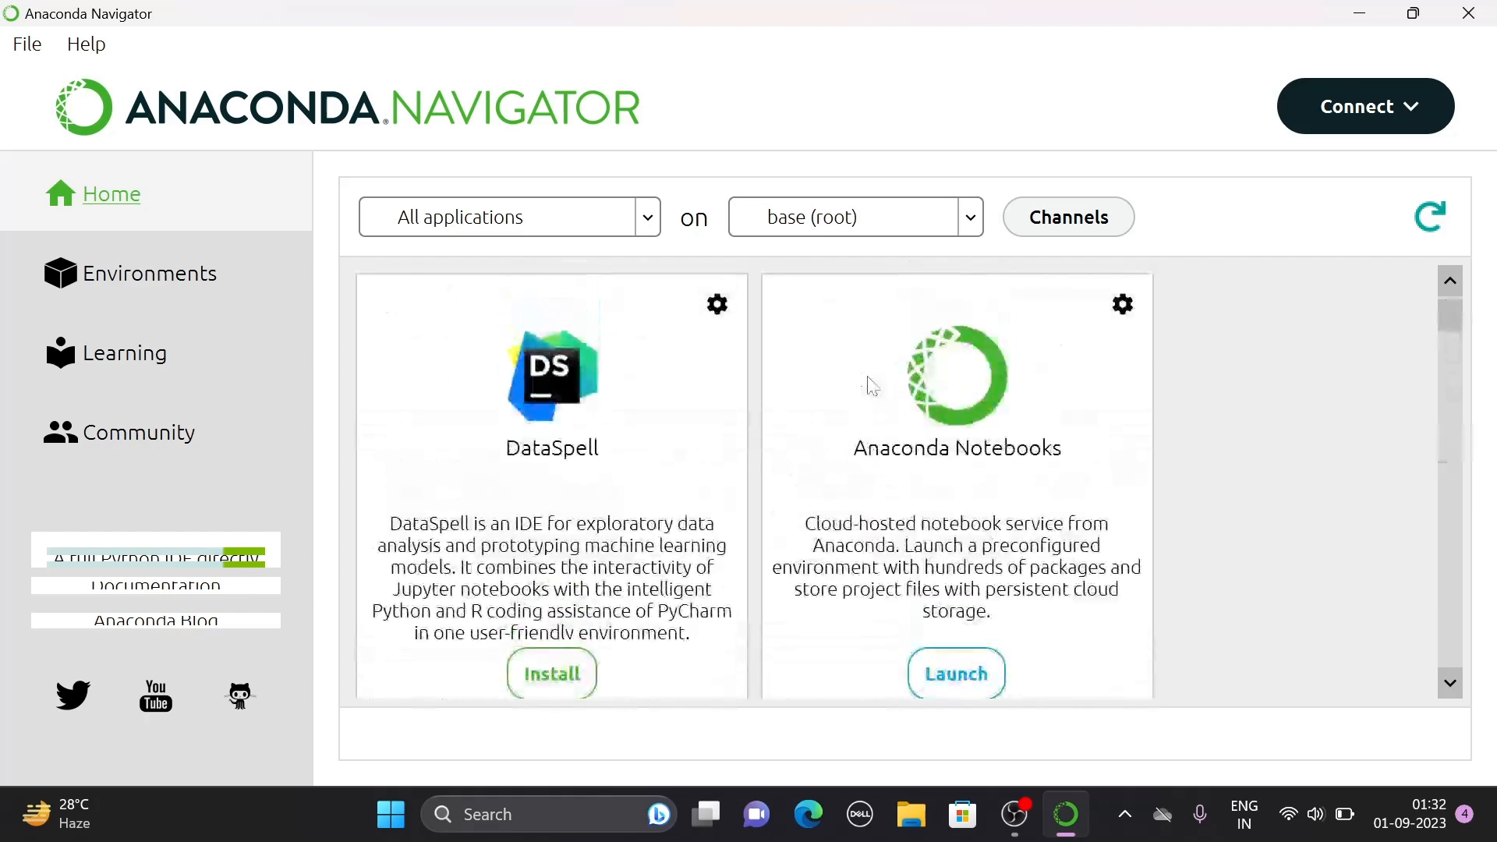
pyautogui.scroll(-12, 873, 385)
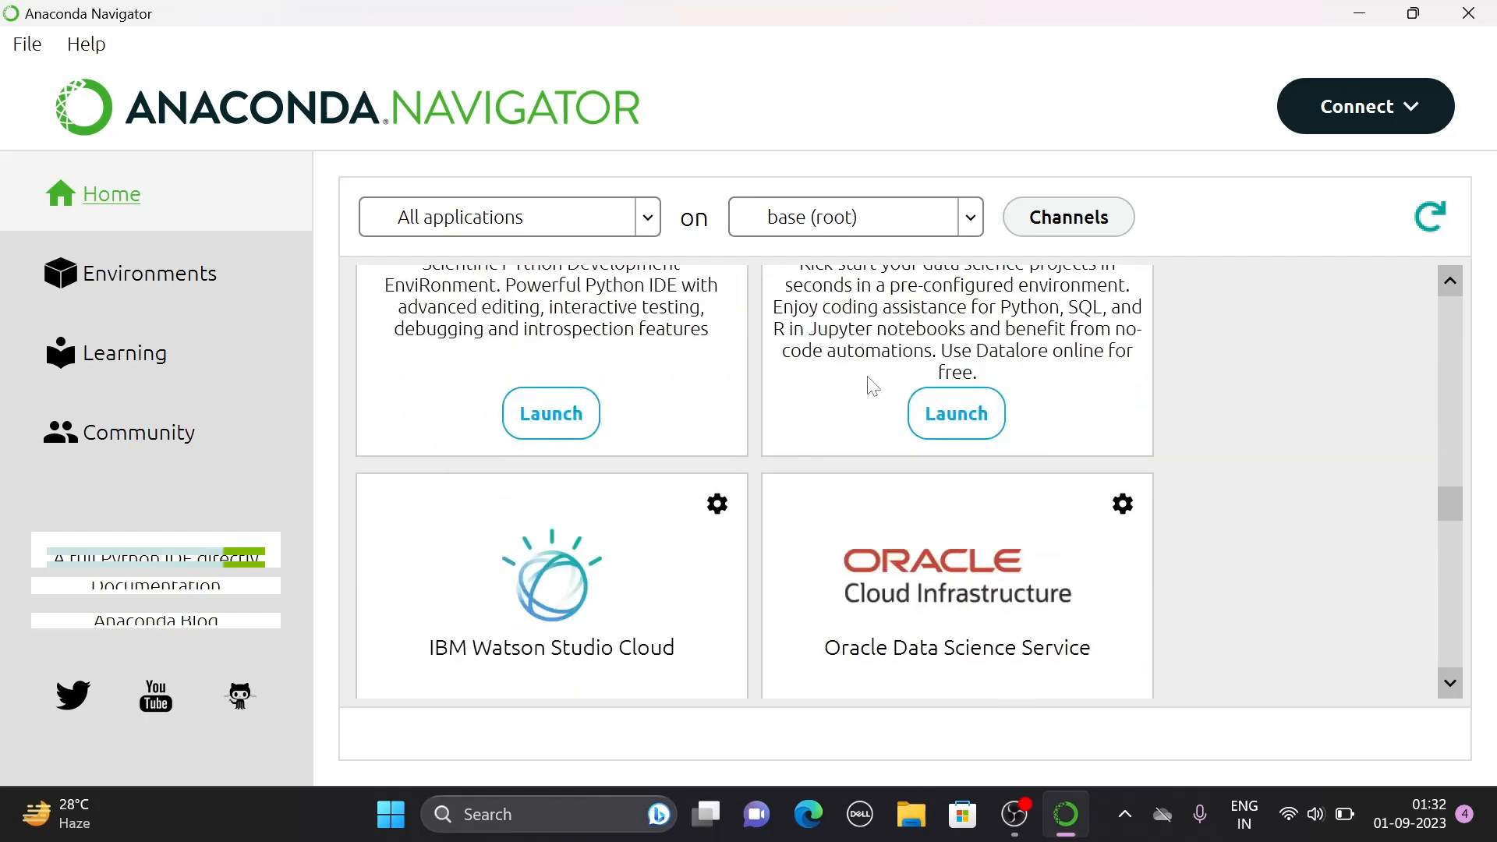
pyautogui.scroll(-8, 873, 386)
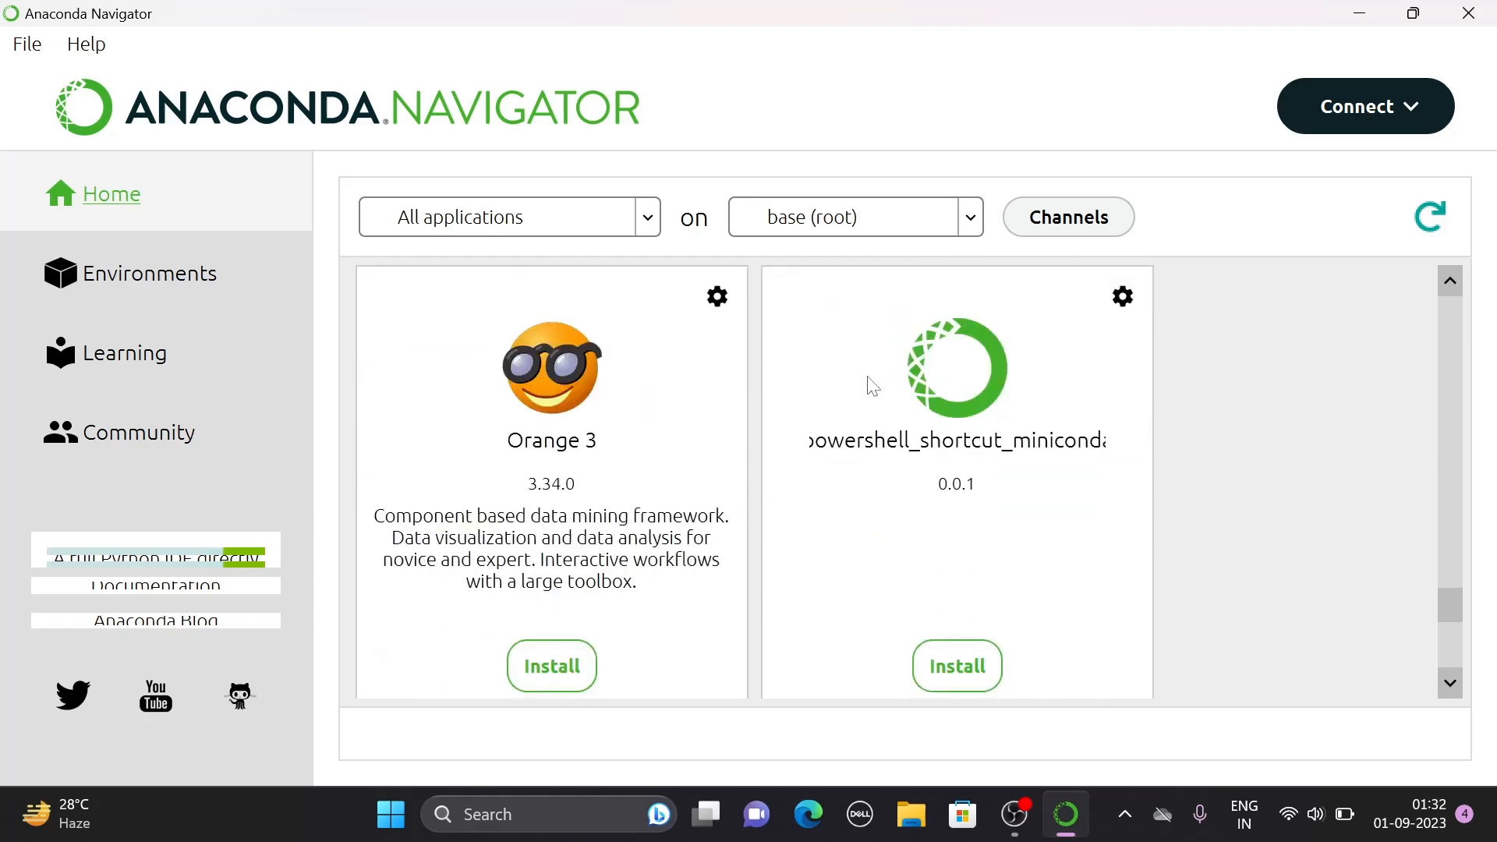
# Locate the Jupyter Notebook entry among the applications available in the base (root) environment.
pyautogui.scroll(4, 873, 385)
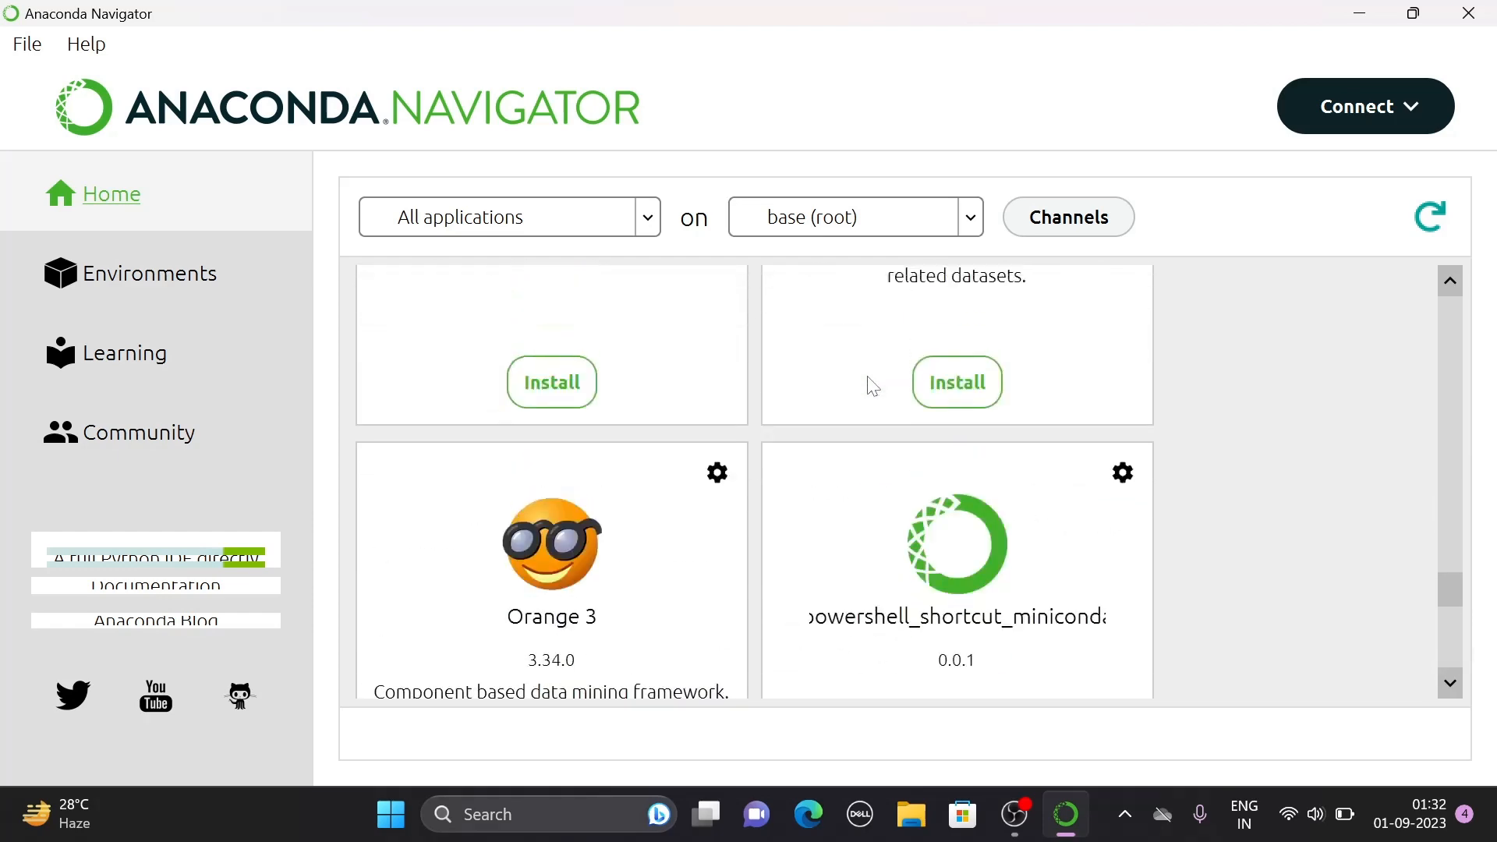
pyautogui.scroll(5, 873, 385)
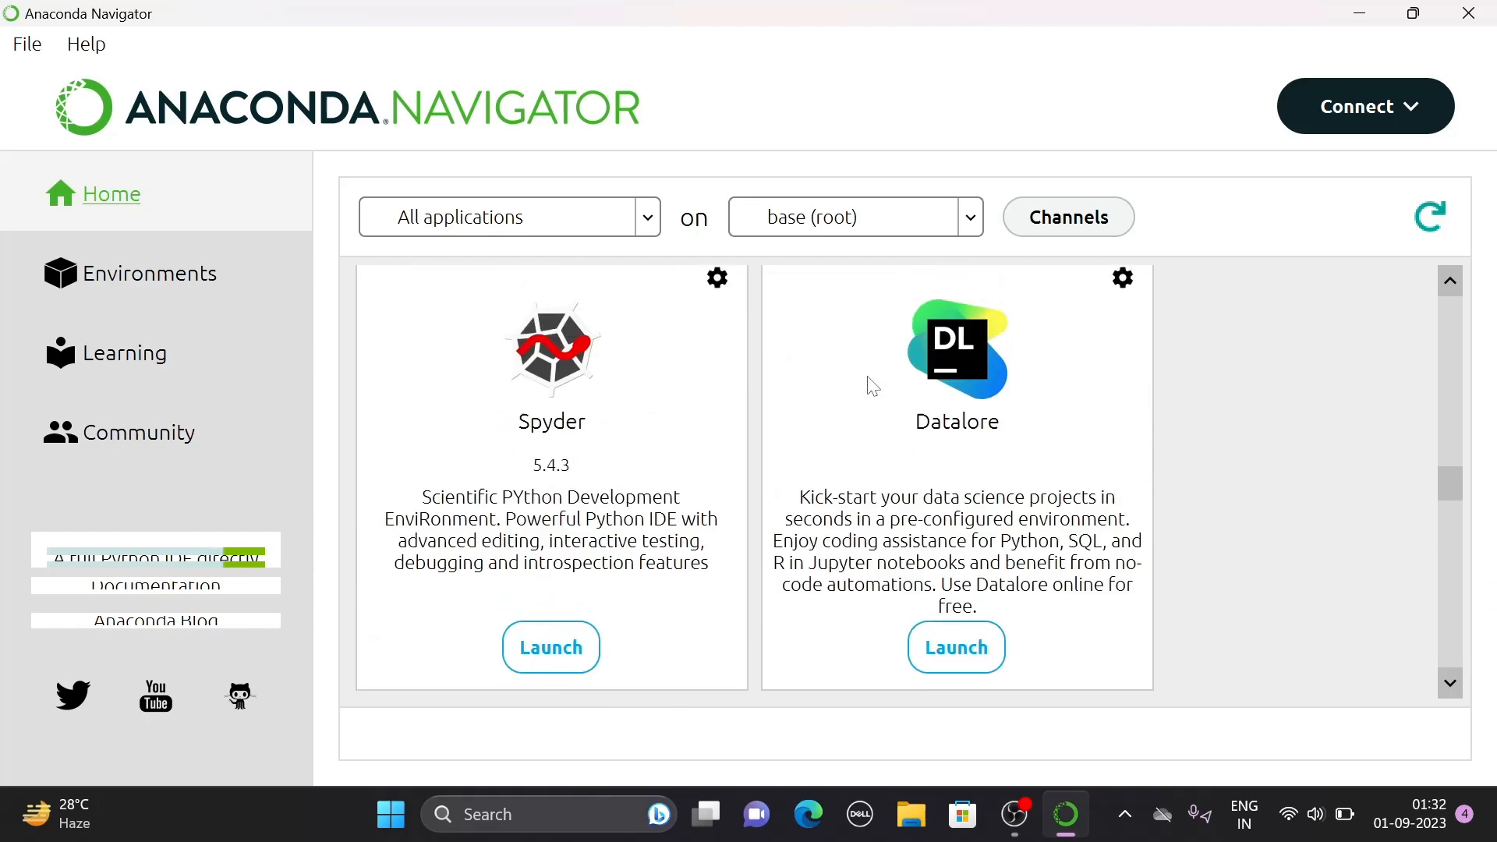
pyautogui.scroll(4, 872, 385)
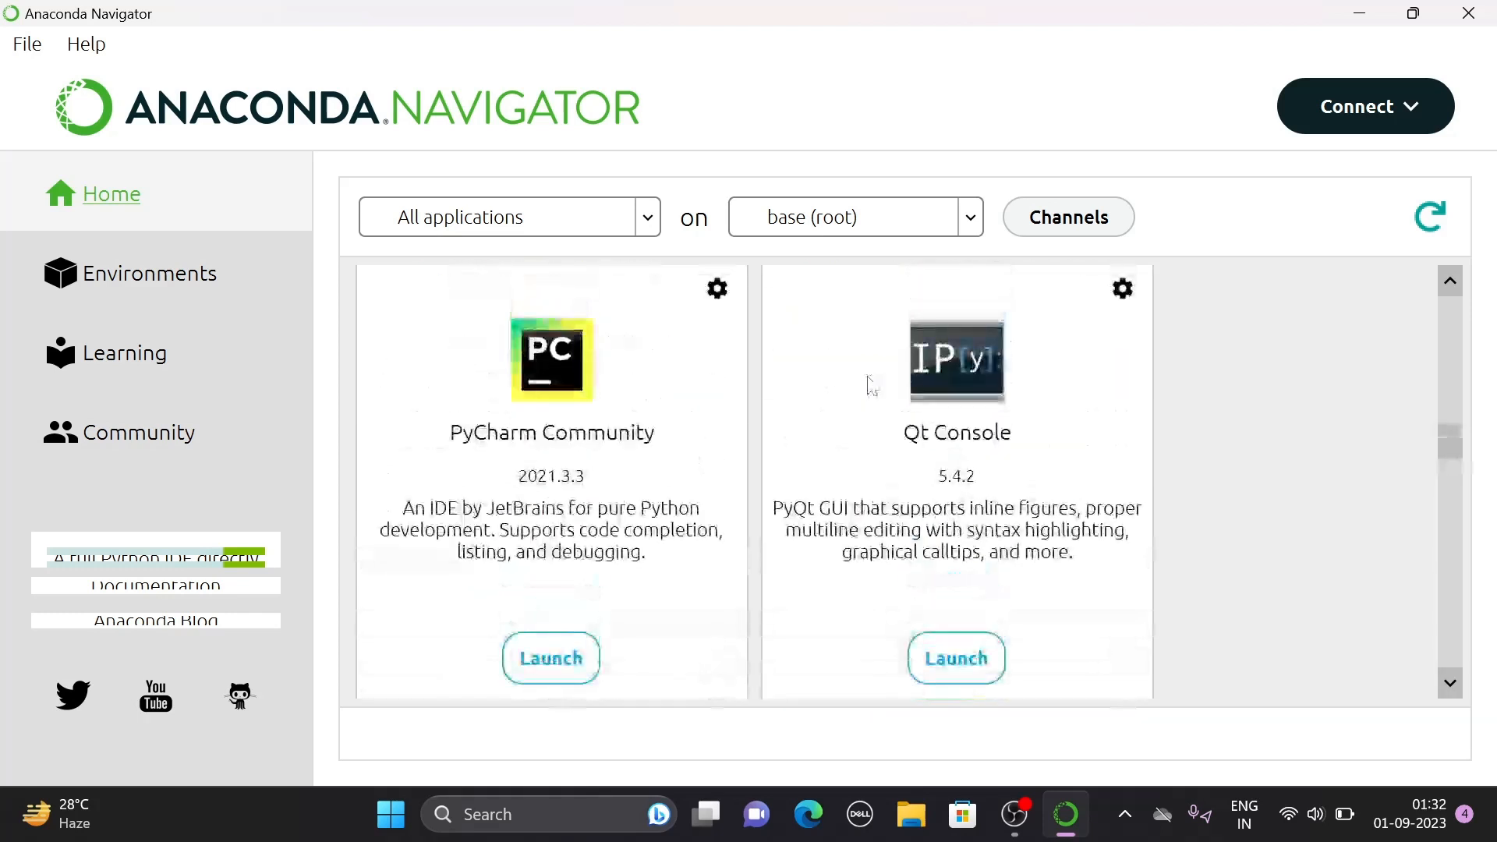
pyautogui.scroll(3, 872, 385)
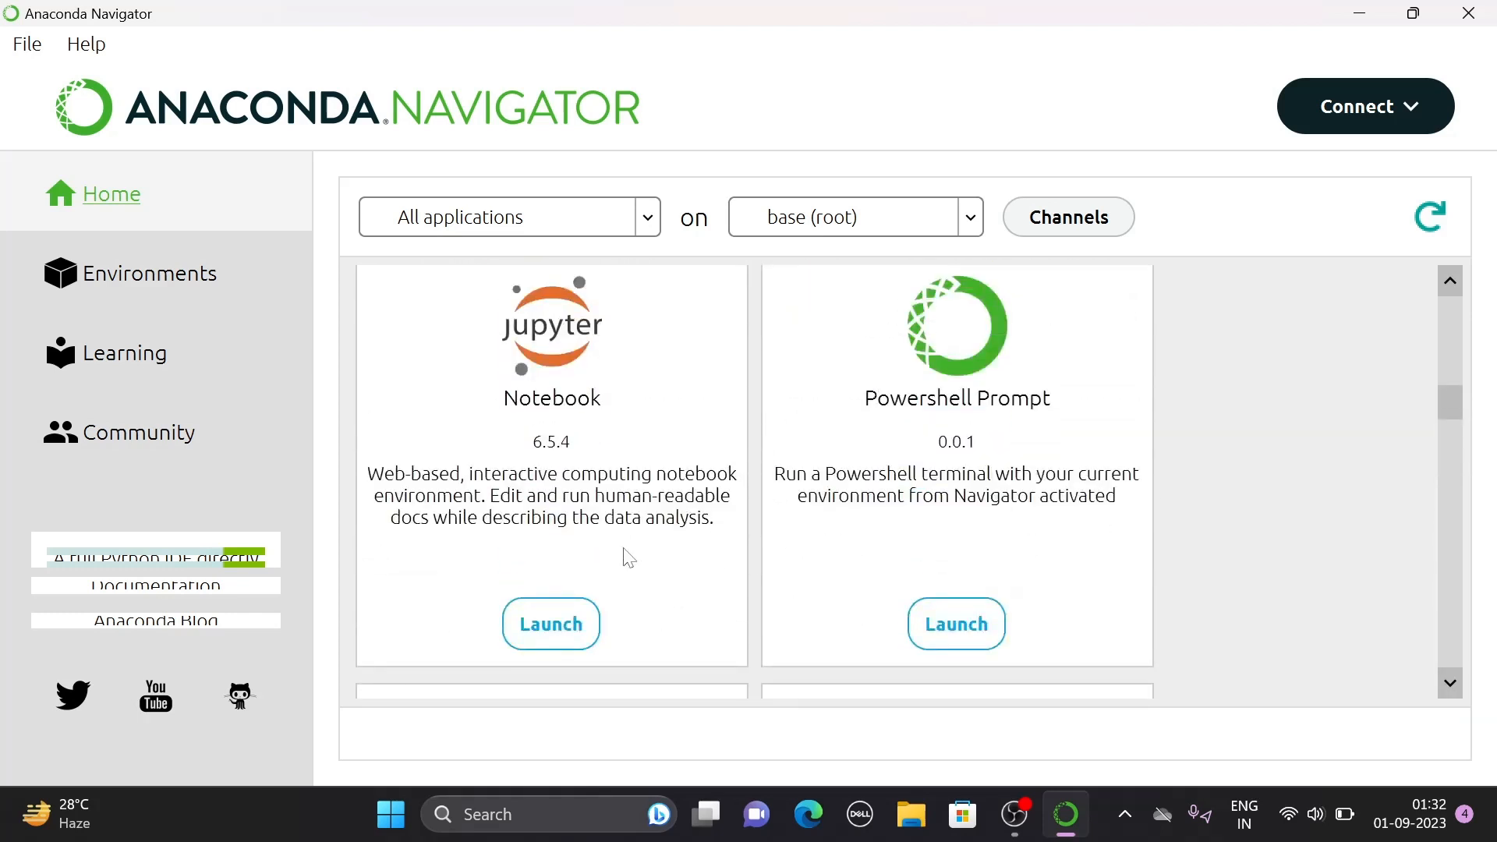